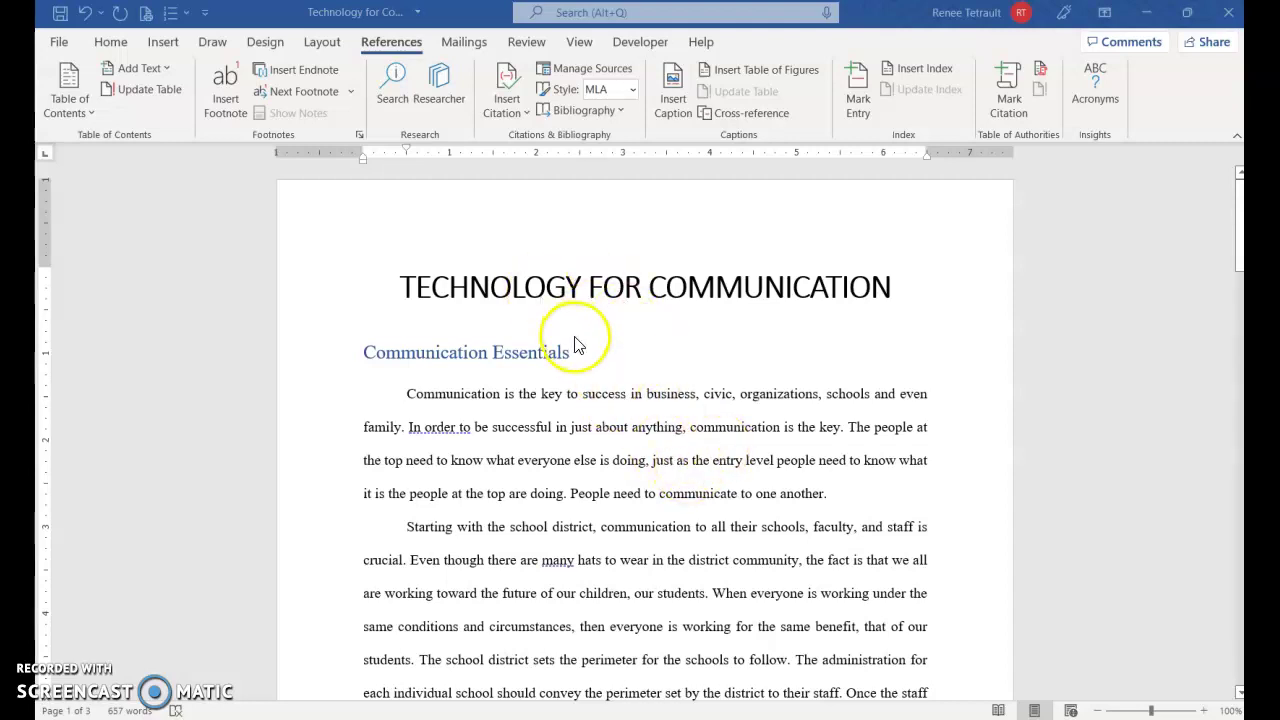
- Insert a footnote after the sentence ending "should be run similarly." in the Technology in the Classroom section
scroll(660, 385, down, 2)
scroll(655, 392, down, 6)
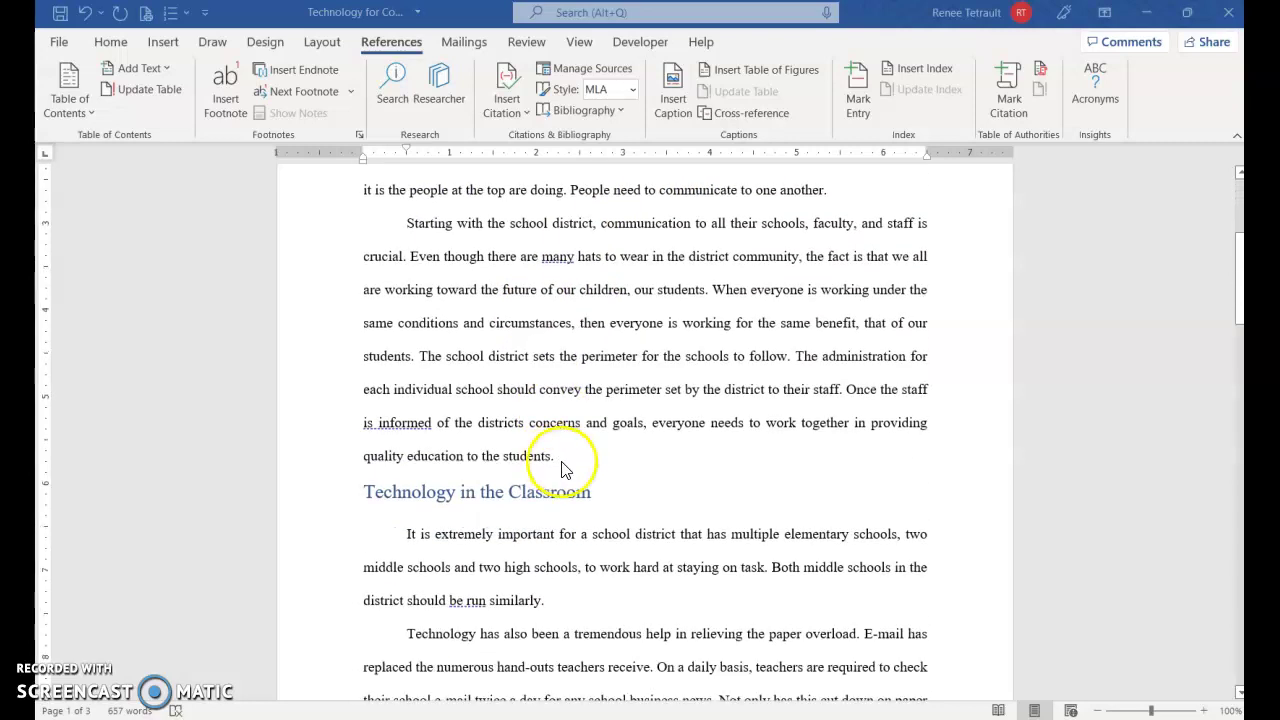
scroll(500, 458, down, 2)
click(557, 470)
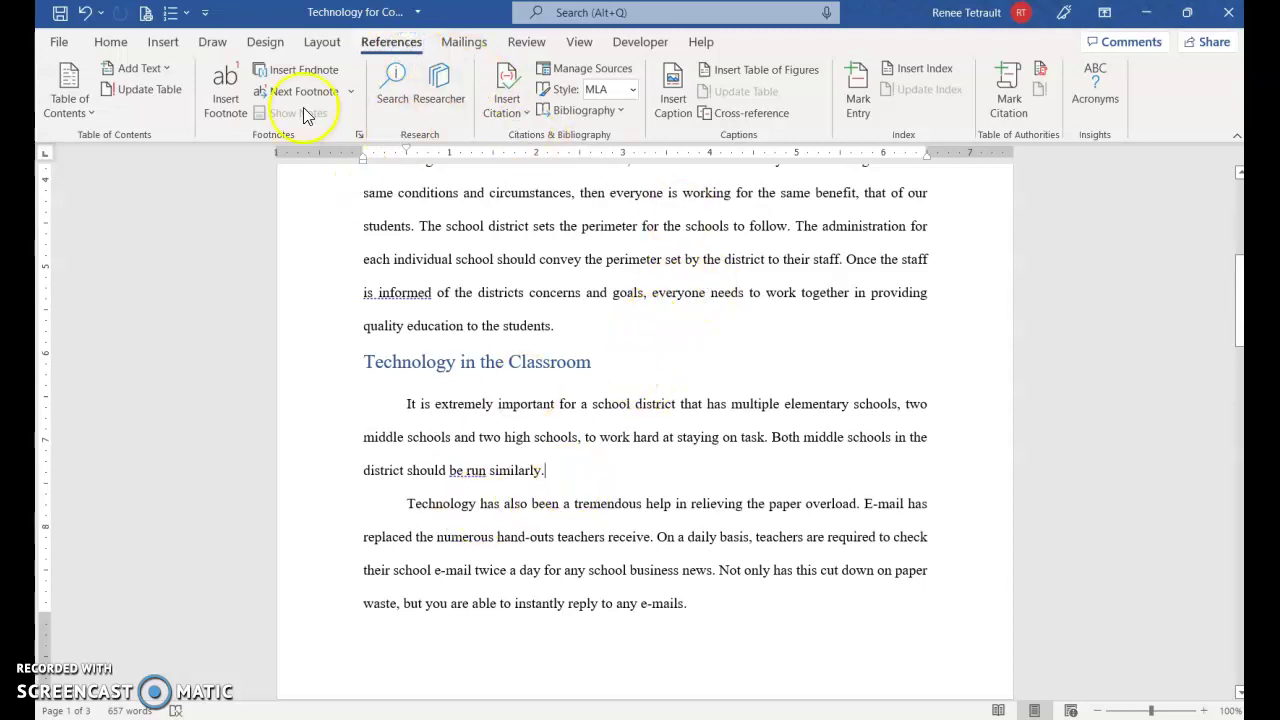
click(226, 100)
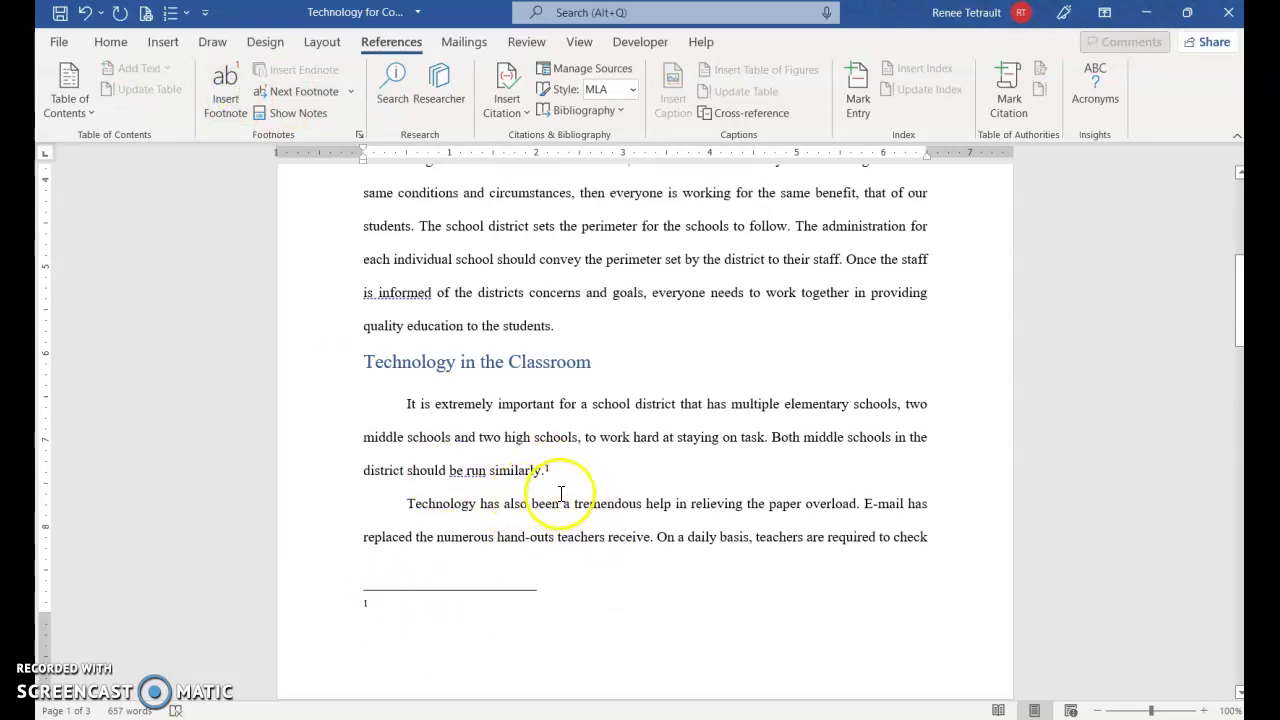
- Enter the footnote text "Please visit the STCC website to view more information and to access the IT HelpDesk for more information."
double_click(552, 466)
click(396, 609)
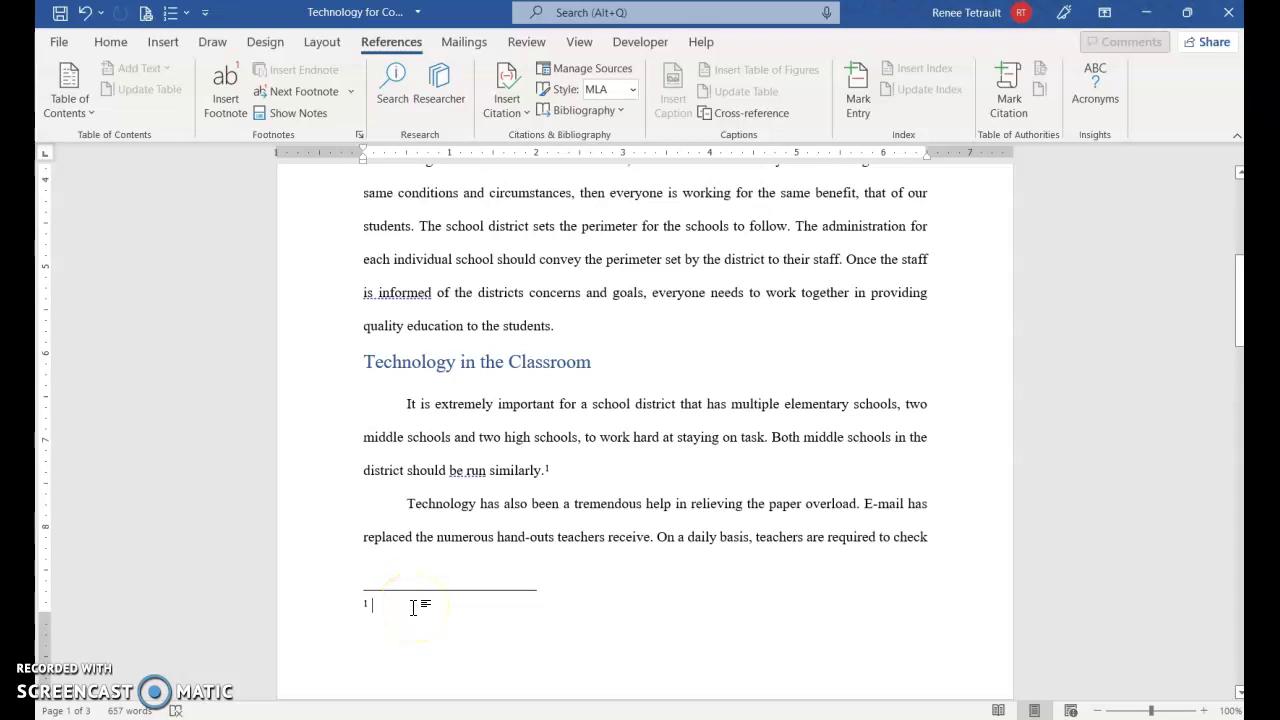
click(517, 631)
click(553, 631)
text(Please visit the STCC website to view more information and to access the IT HelpDesk for more information.)
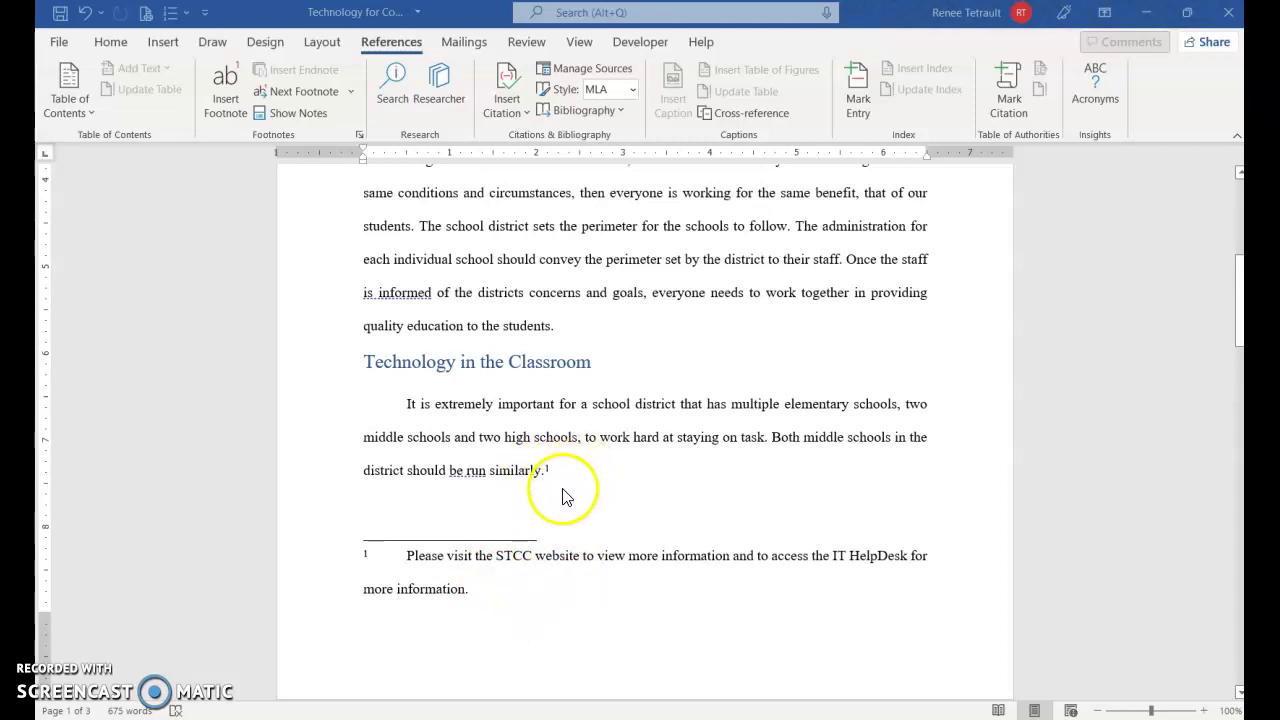
- Examine the in-text citation ending the Technology in the Workplace paragraph and the available options for inserting a citation
scroll(590, 512, down, 1)
scroll(590, 512, down, 2)
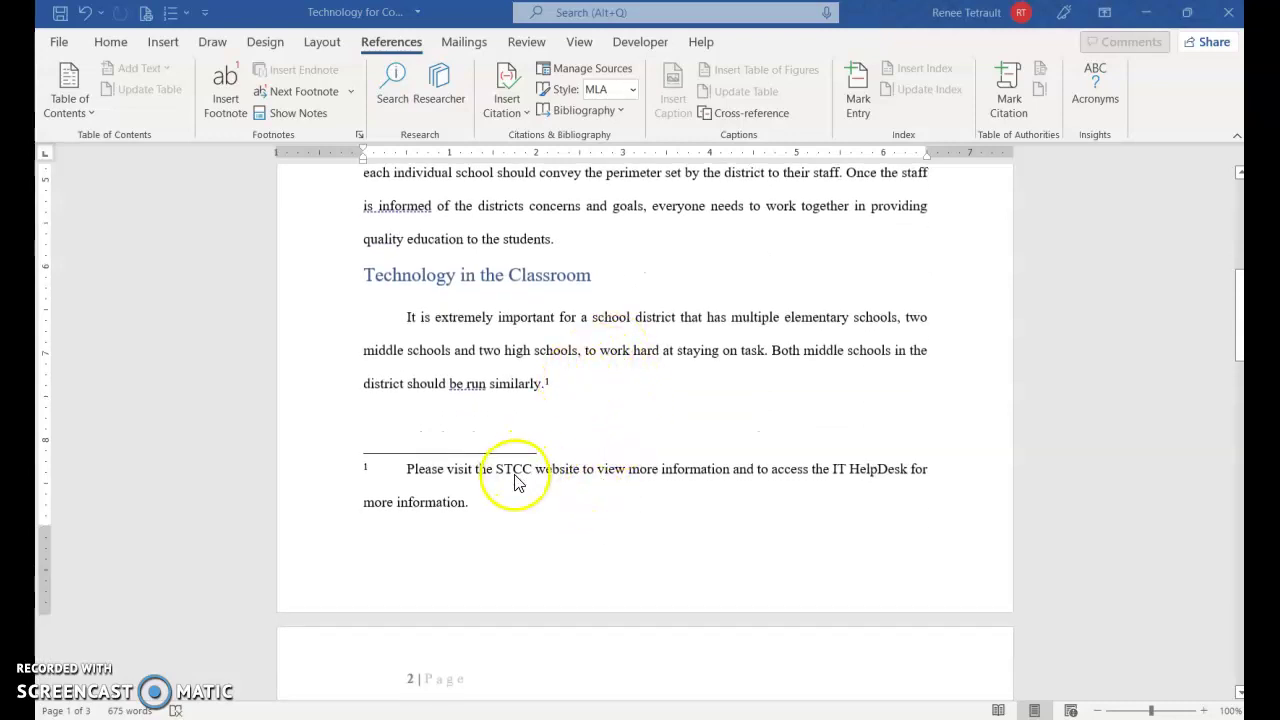
scroll(545, 450, down, 5)
scroll(551, 447, down, 10)
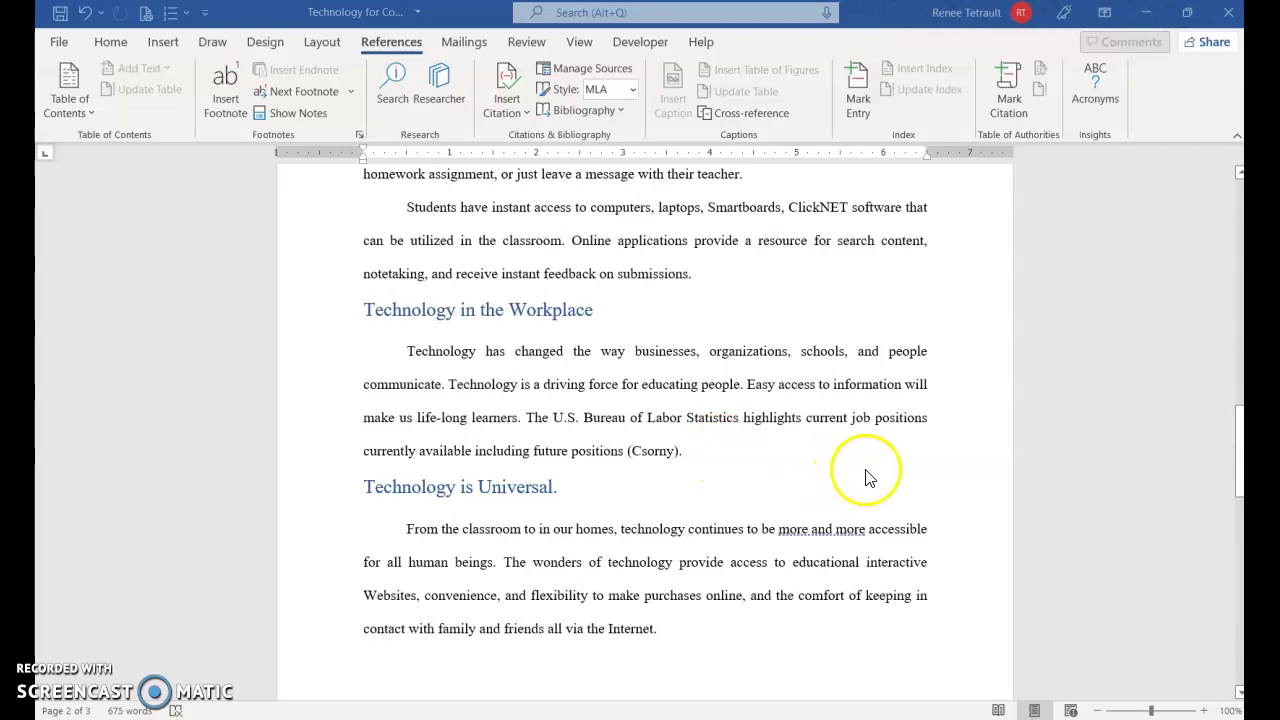
click(626, 452)
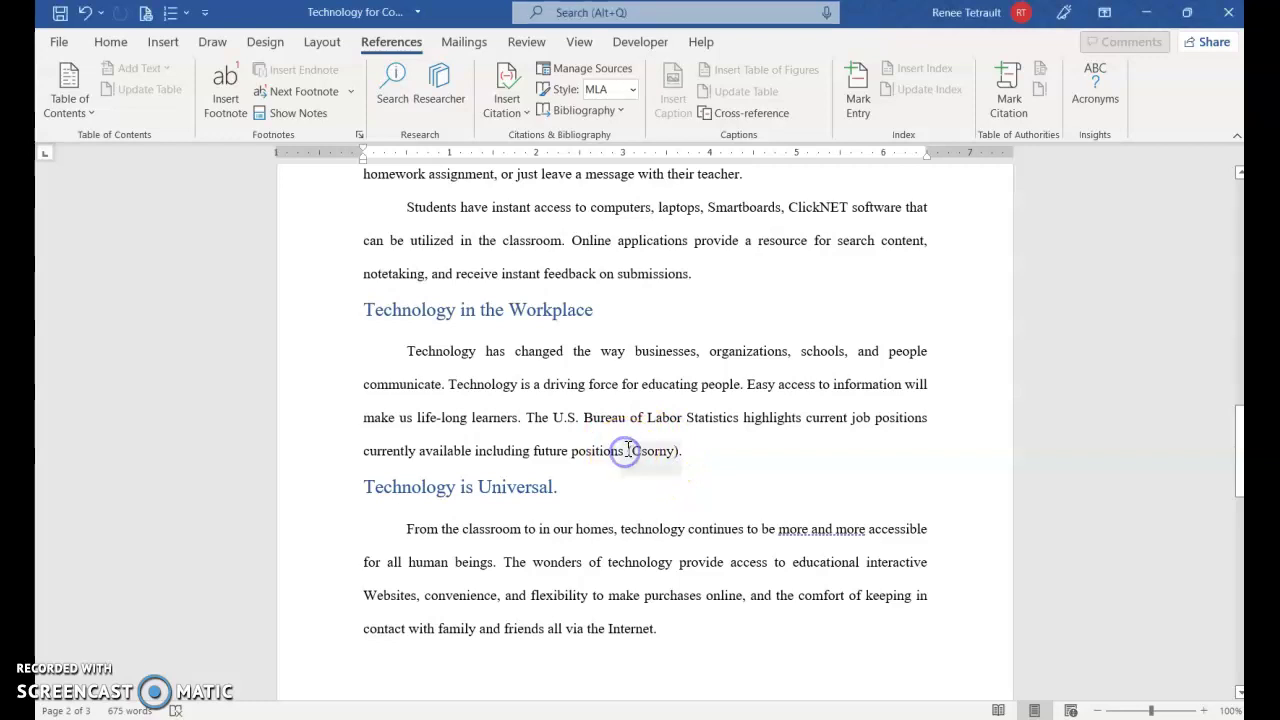
click(624, 449)
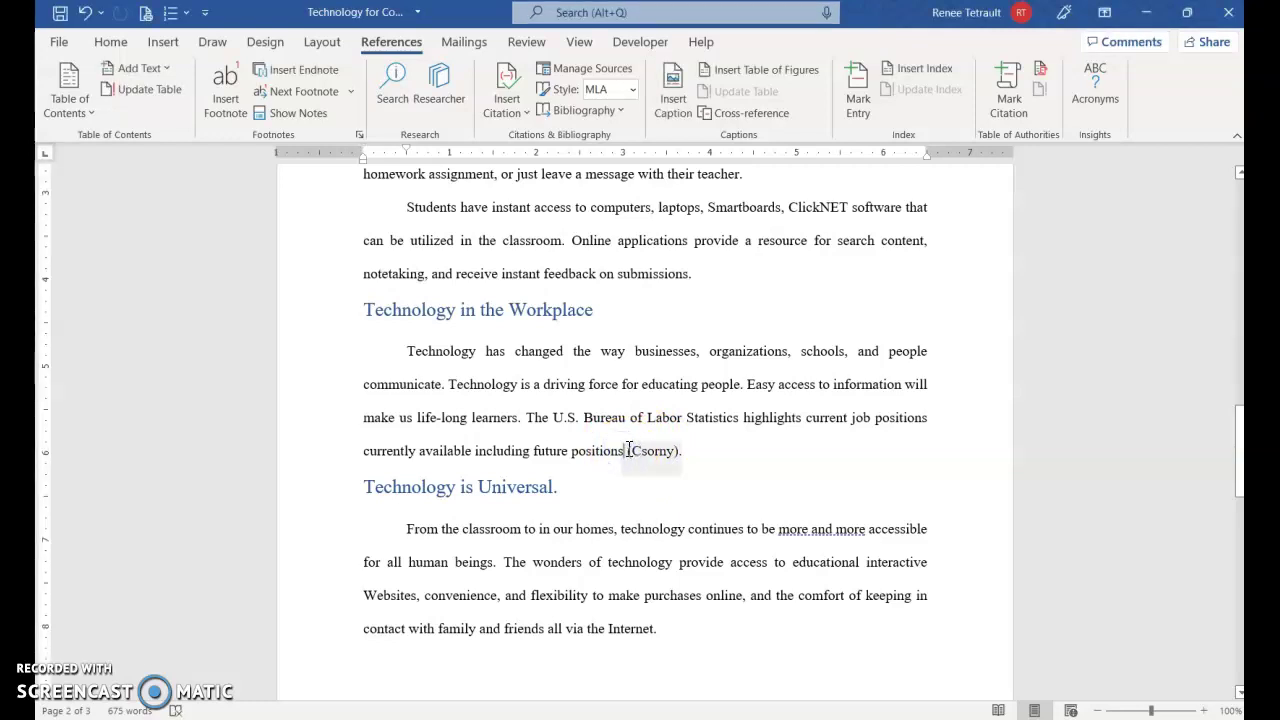
click(662, 462)
click(690, 458)
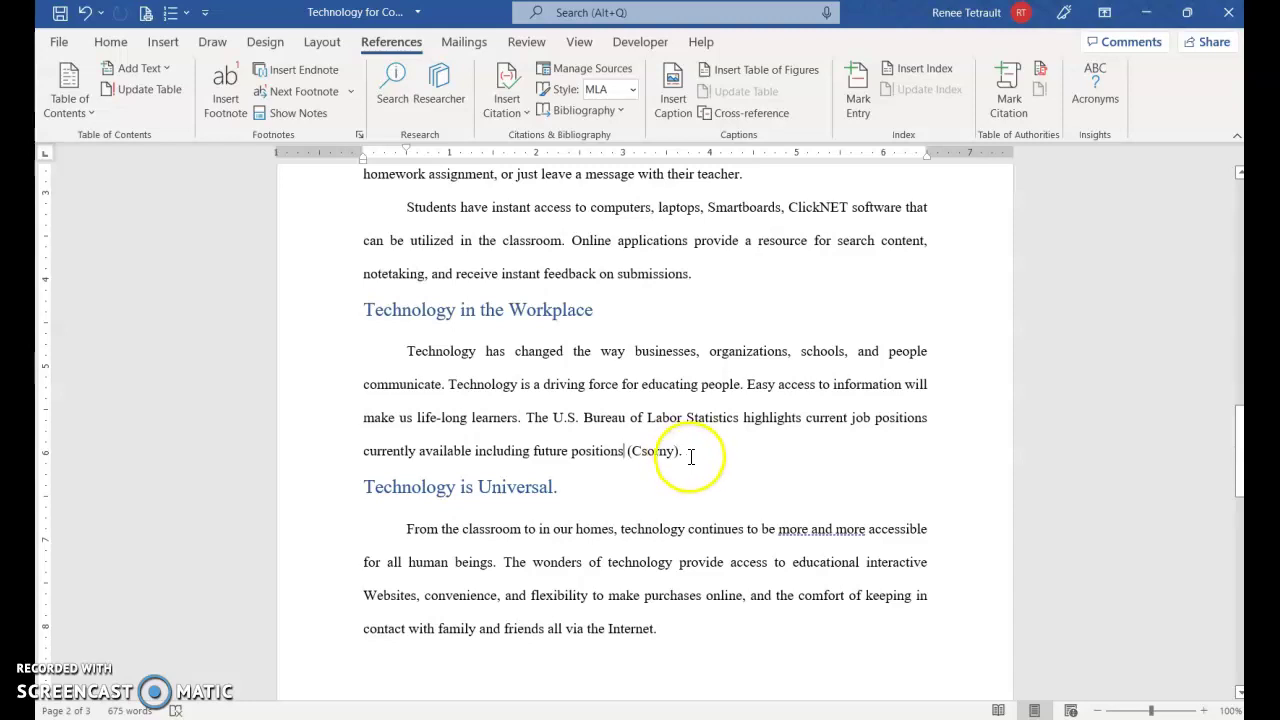
click(655, 355)
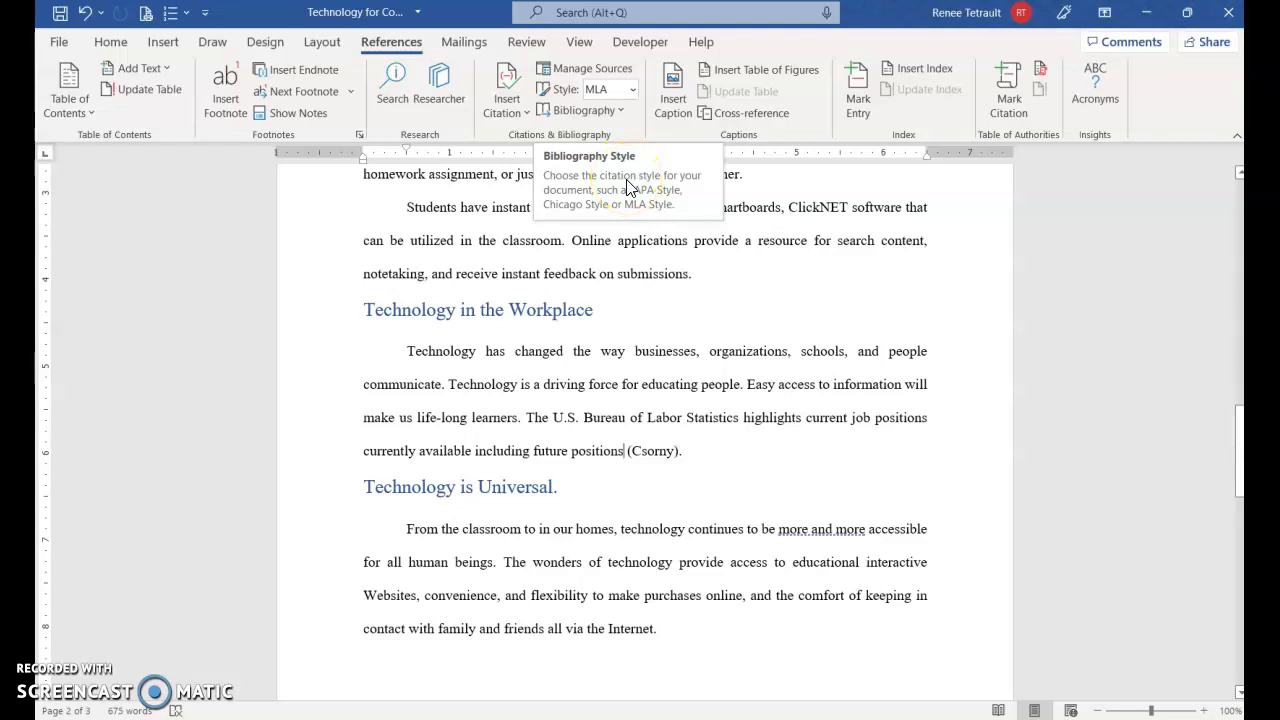
click(506, 108)
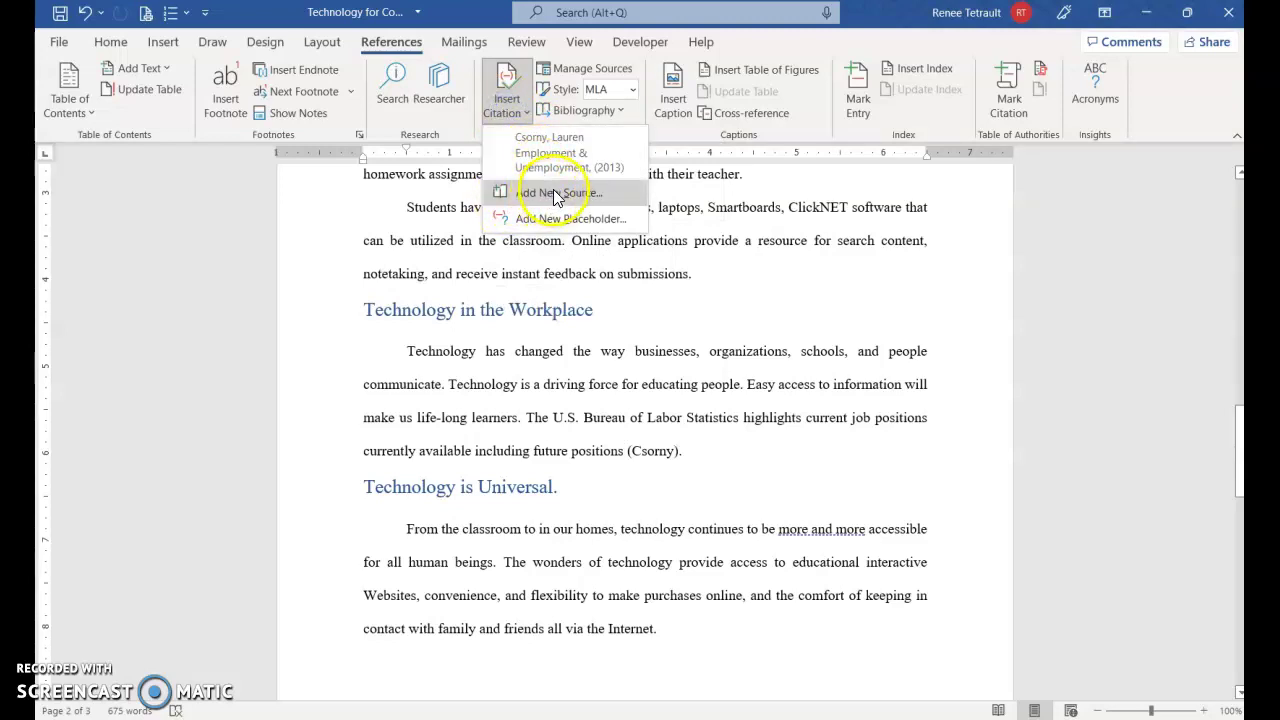
- Review the source details behind the Technology in the Workplace citation with all bibliography fields shown, including the URL, and close them
click(673, 449)
click(676, 446)
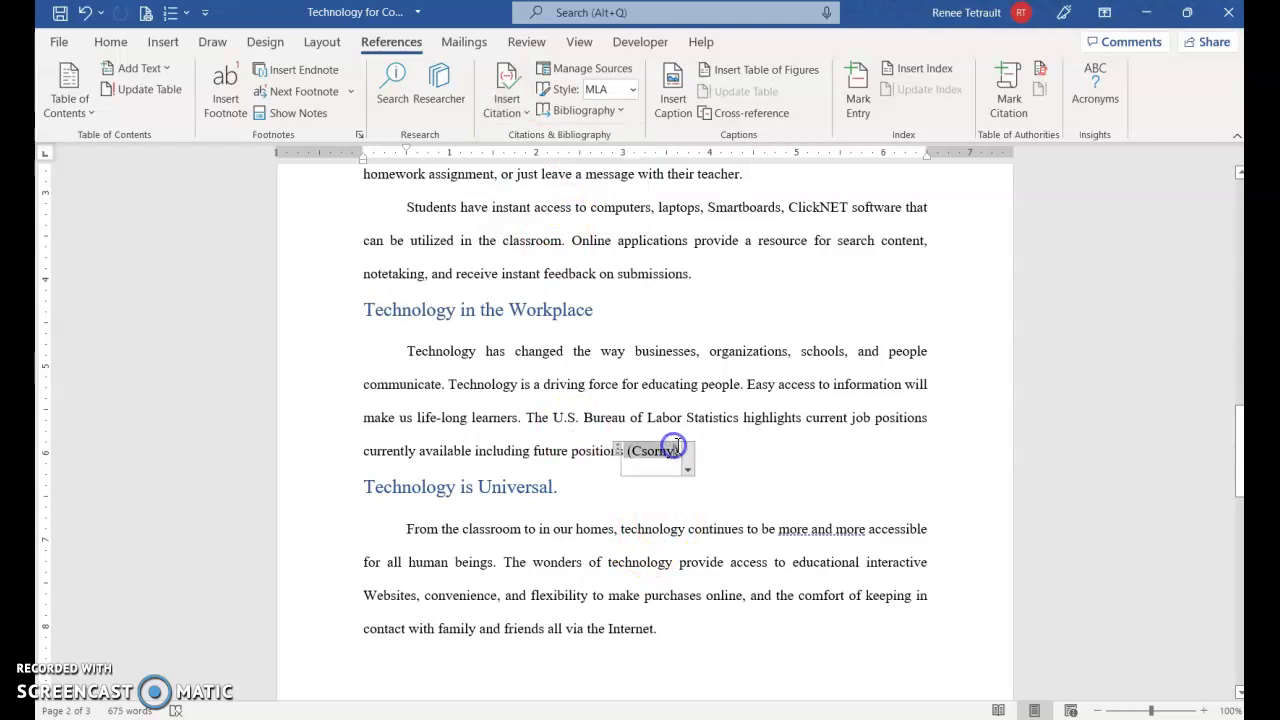
click(688, 468)
click(566, 522)
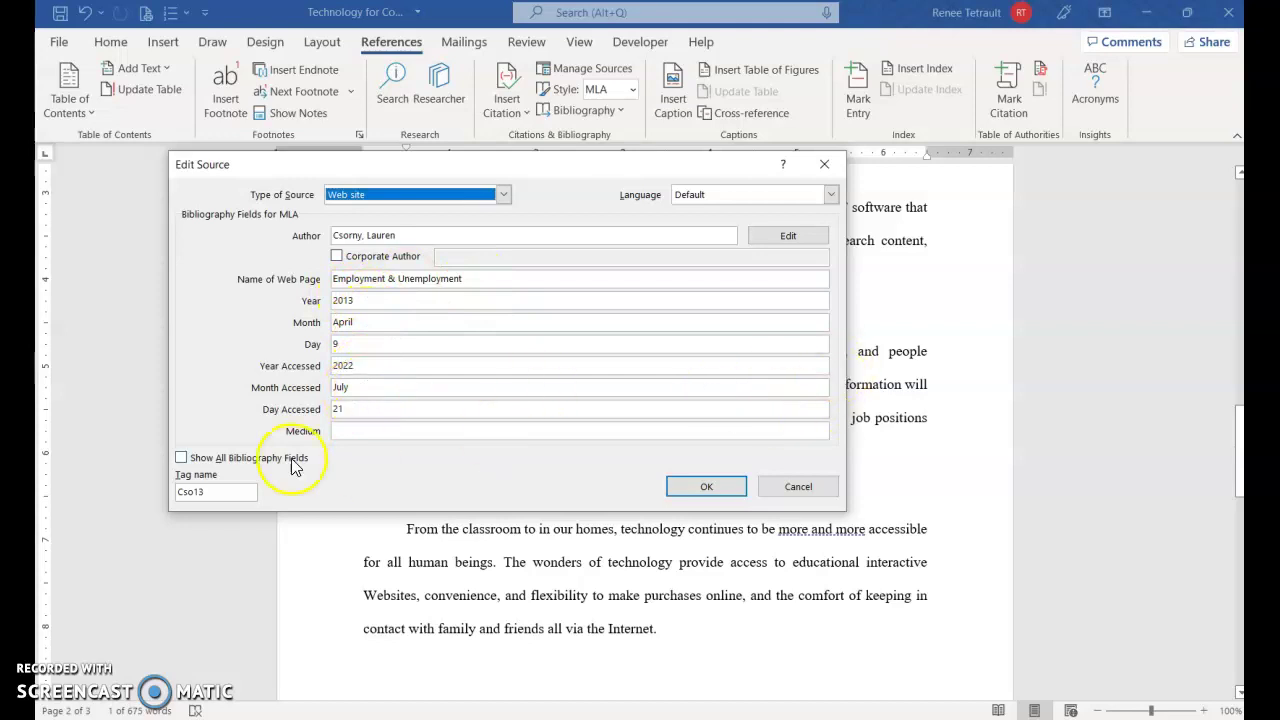
click(181, 459)
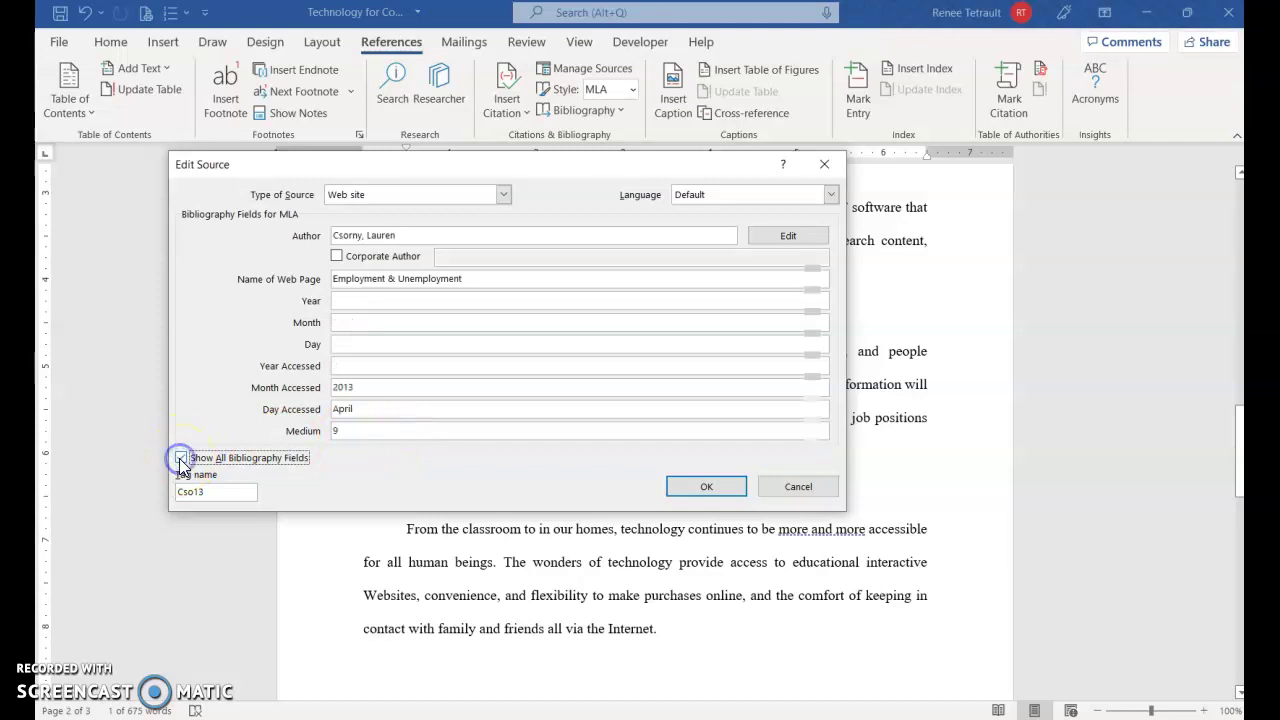
drag(820, 350, 822, 436)
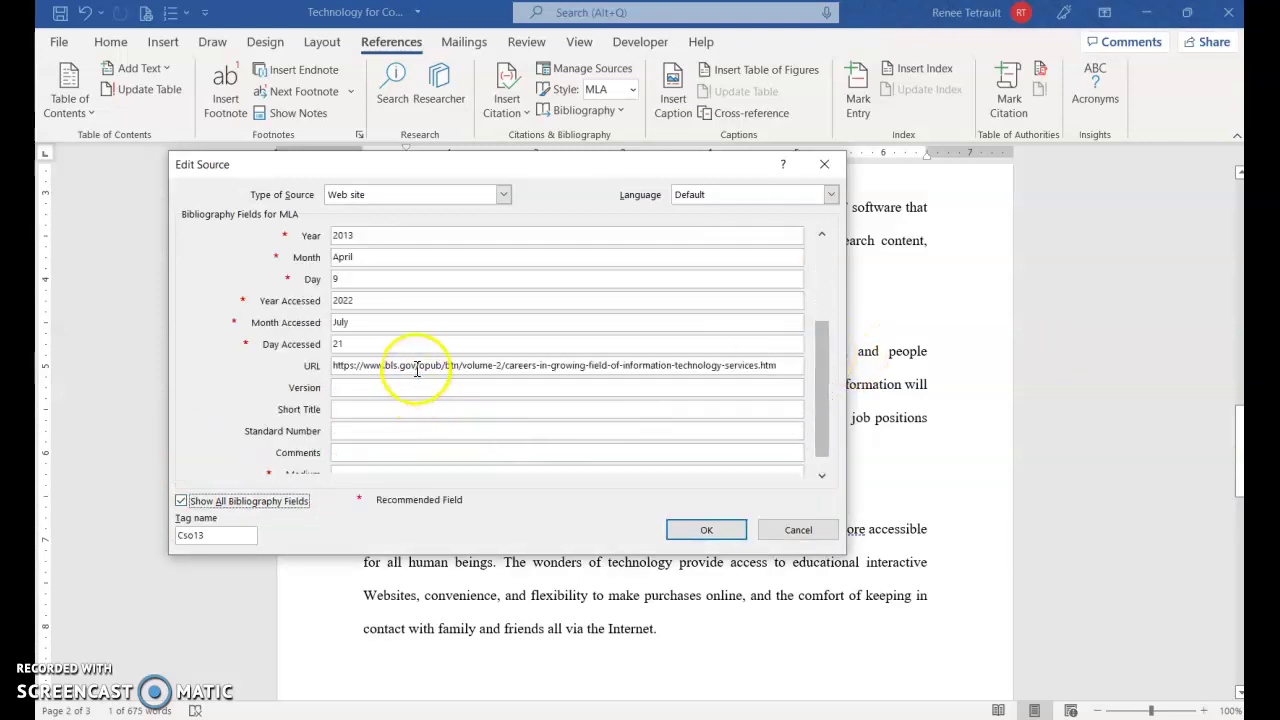
click(703, 530)
click(723, 466)
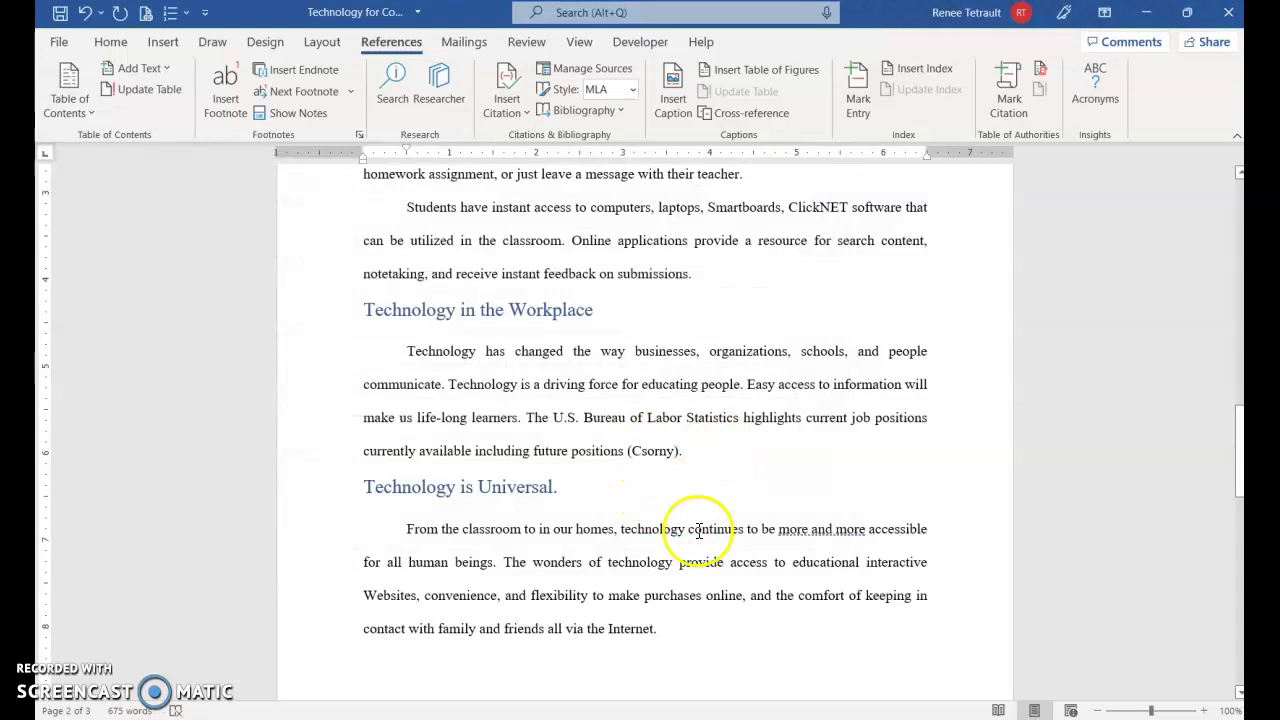
click(692, 642)
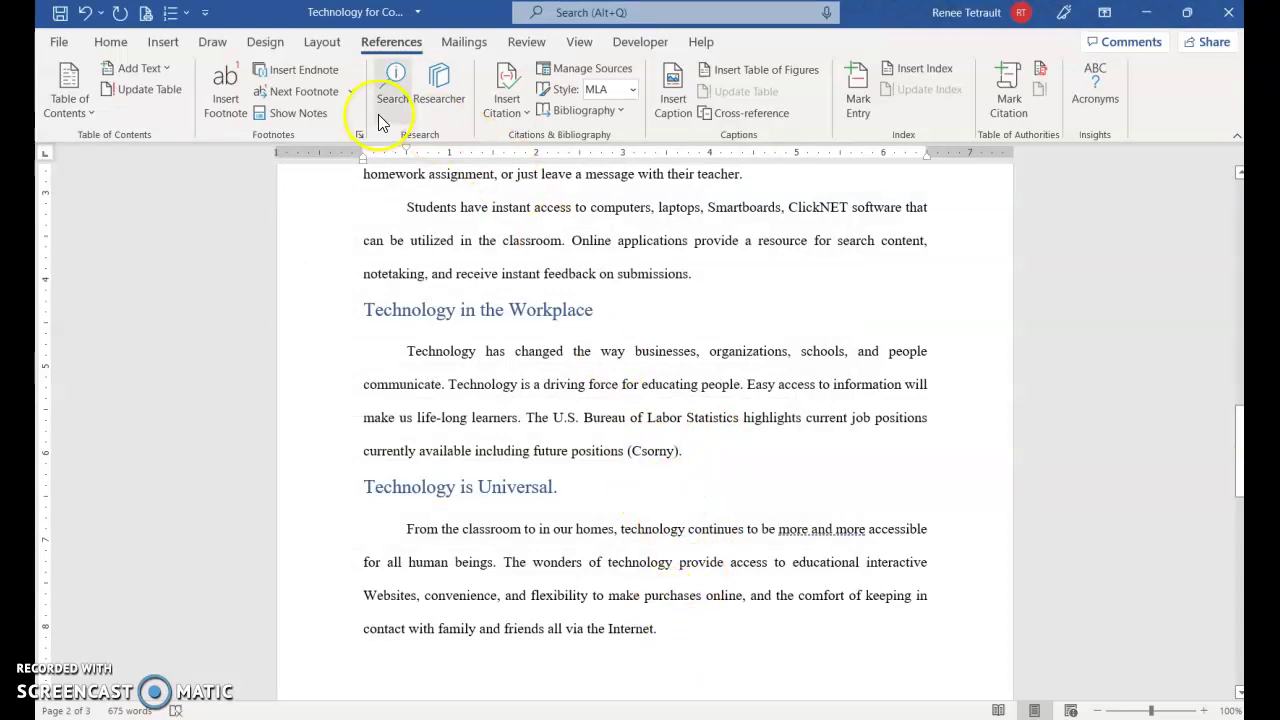
click(513, 114)
click(522, 170)
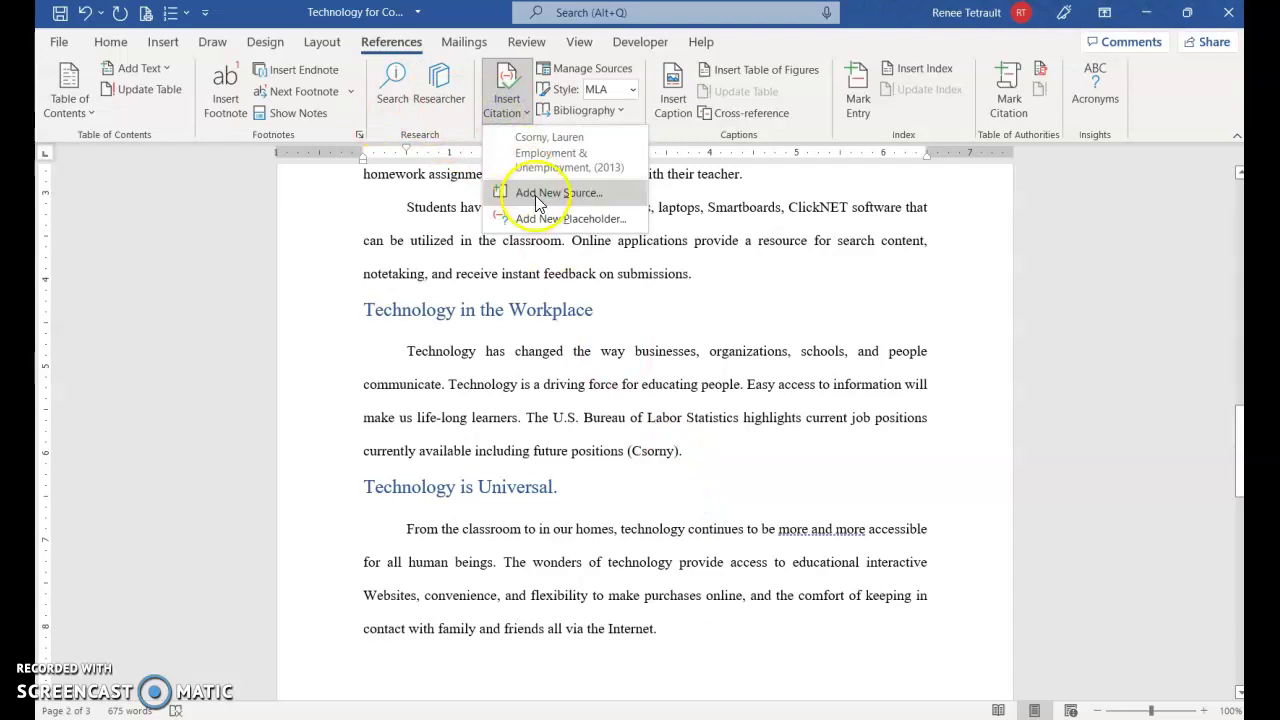
click(670, 498)
- Insert a page break after the Conclusion paragraph at the end of the document
scroll(734, 451, down, 2)
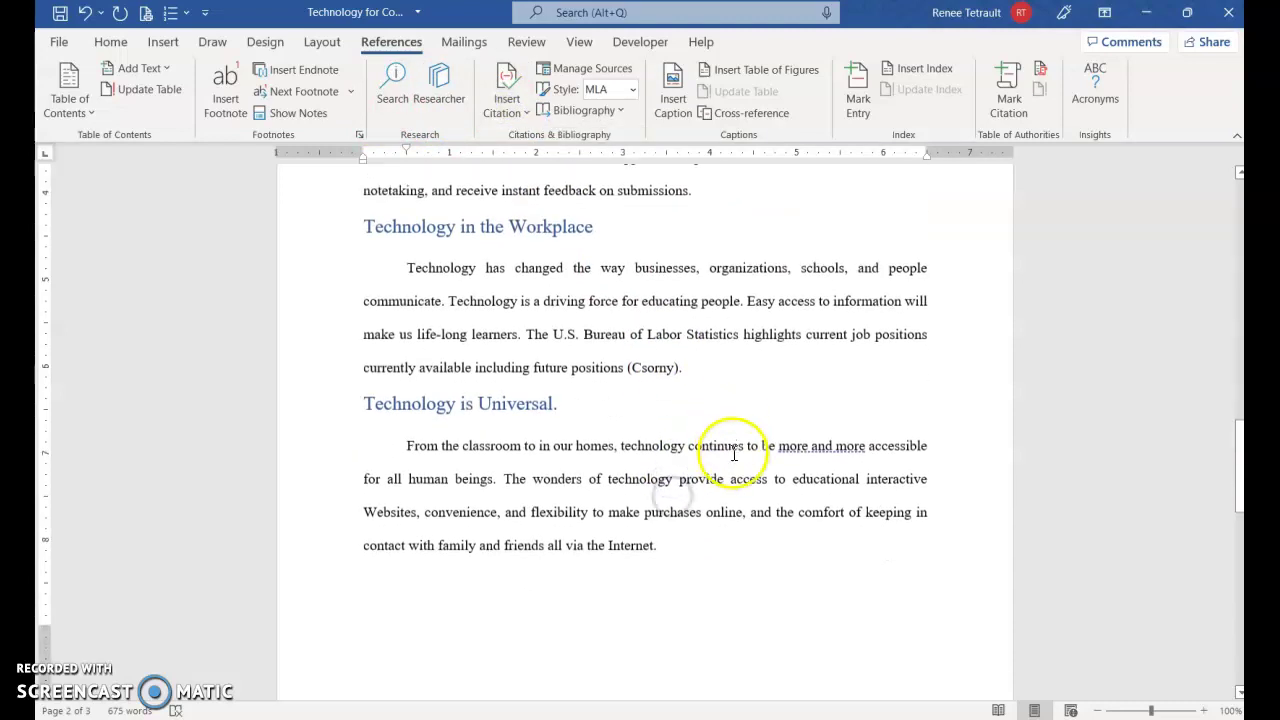
scroll(734, 457, down, 20)
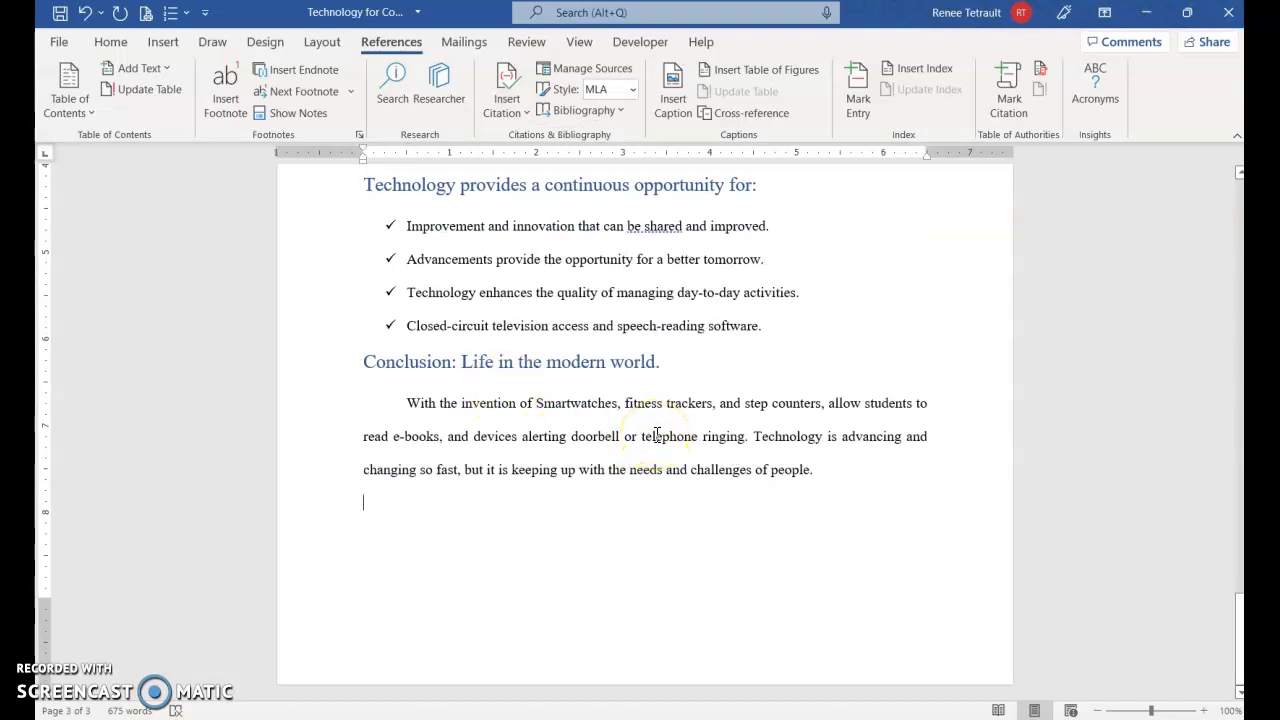
click(163, 42)
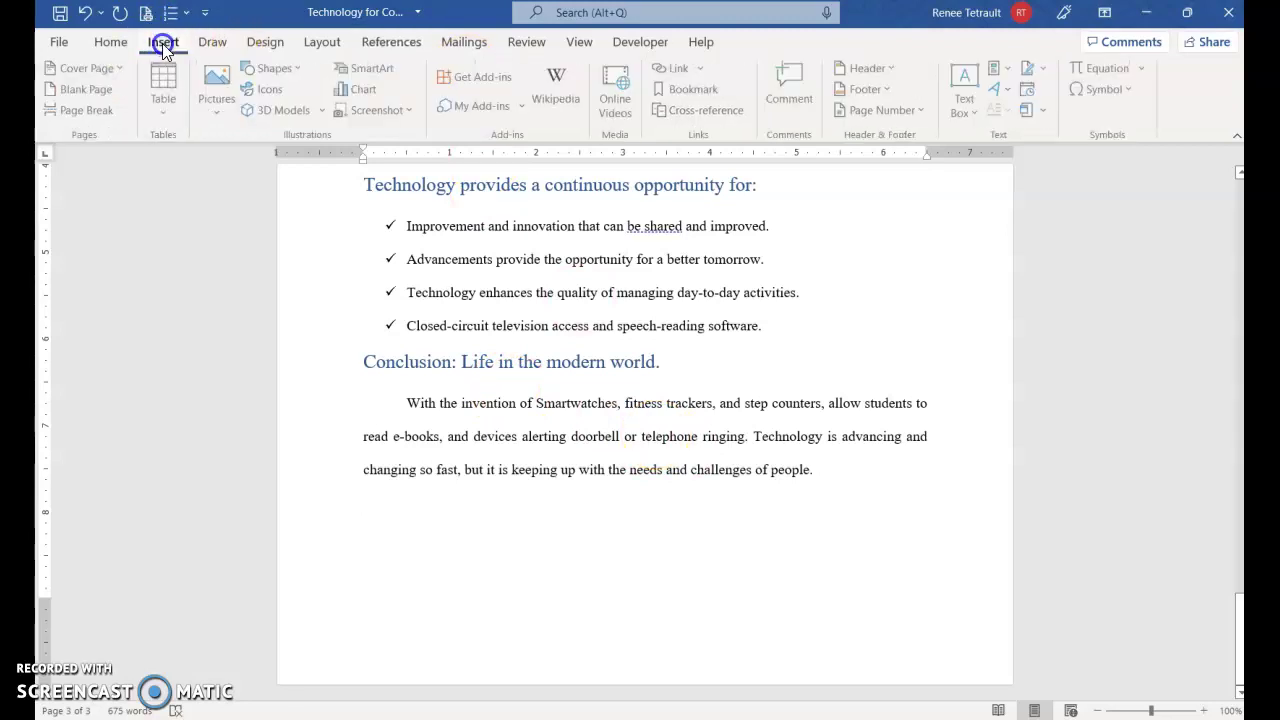
click(104, 119)
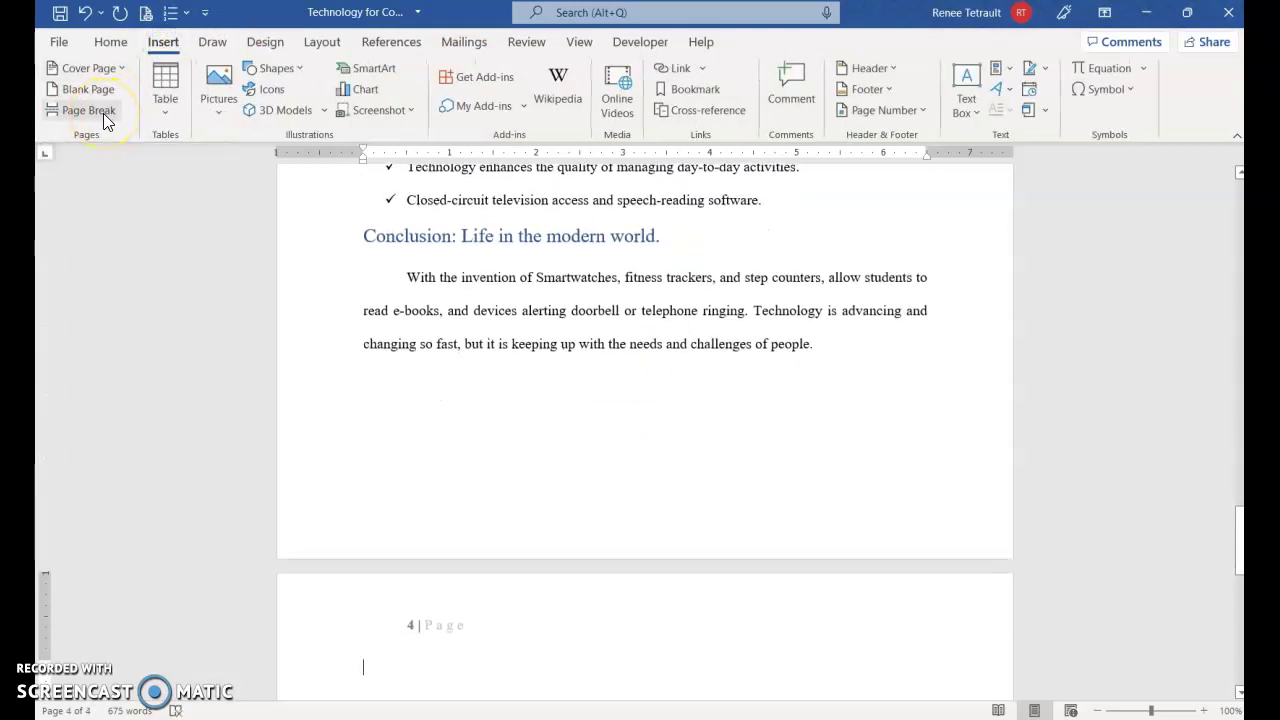
- Insert a built-in Works Cited bibliography on the new page 4
scroll(640, 634, down, 1)
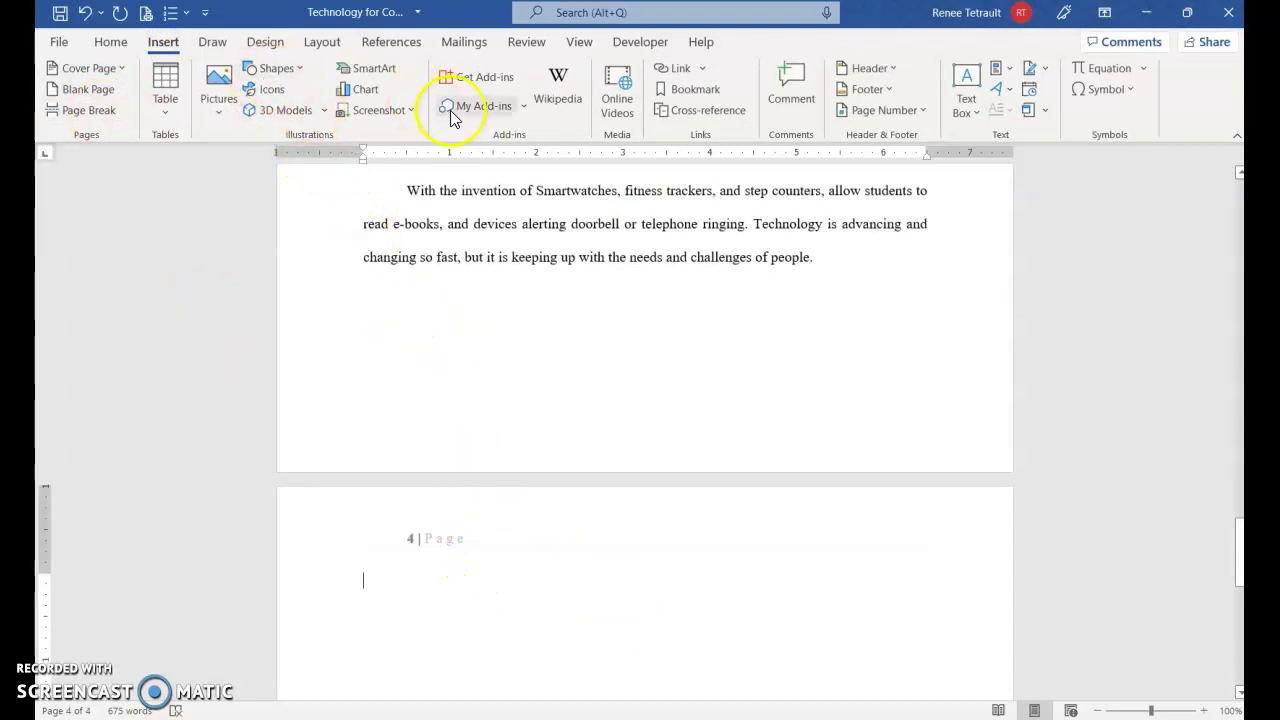
click(391, 42)
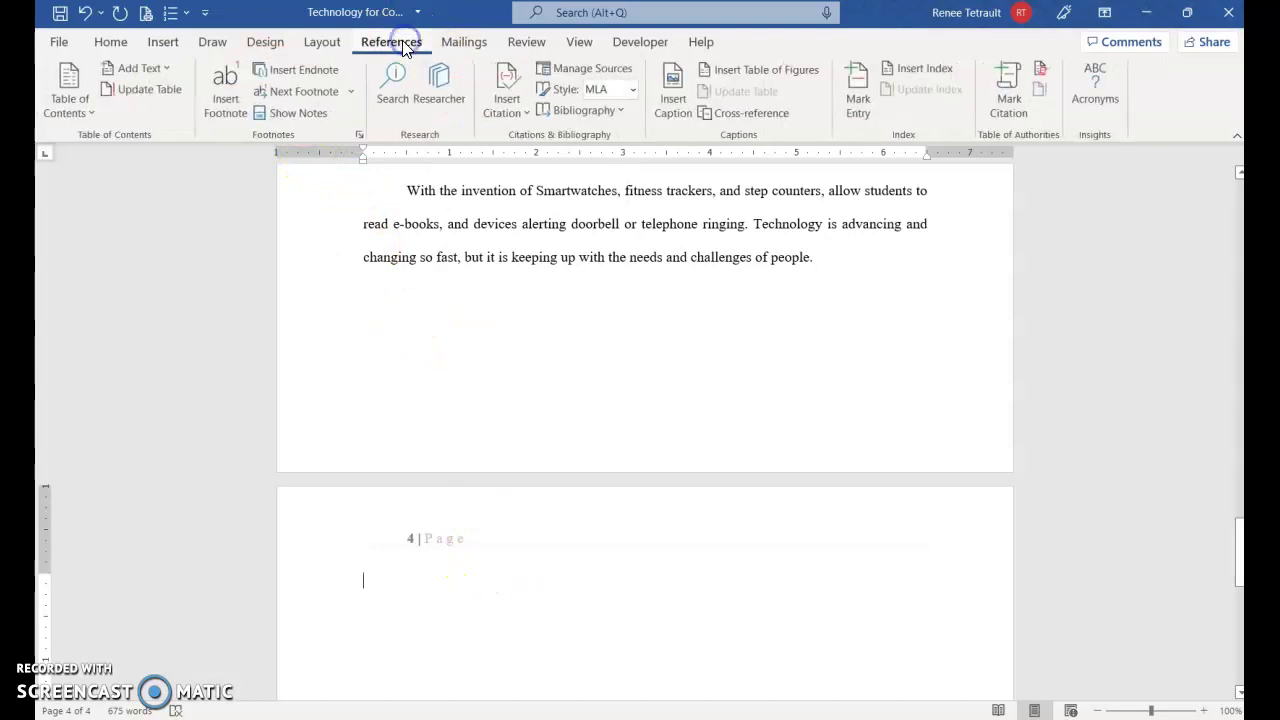
click(590, 114)
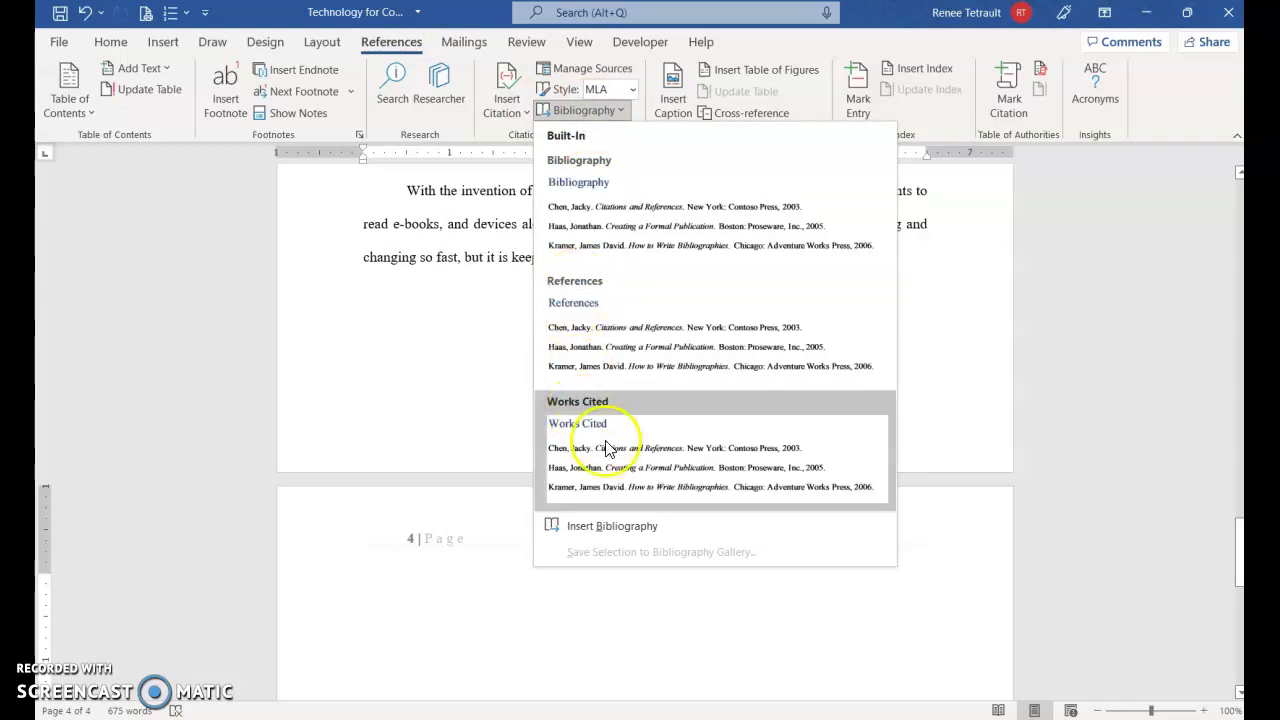
click(640, 452)
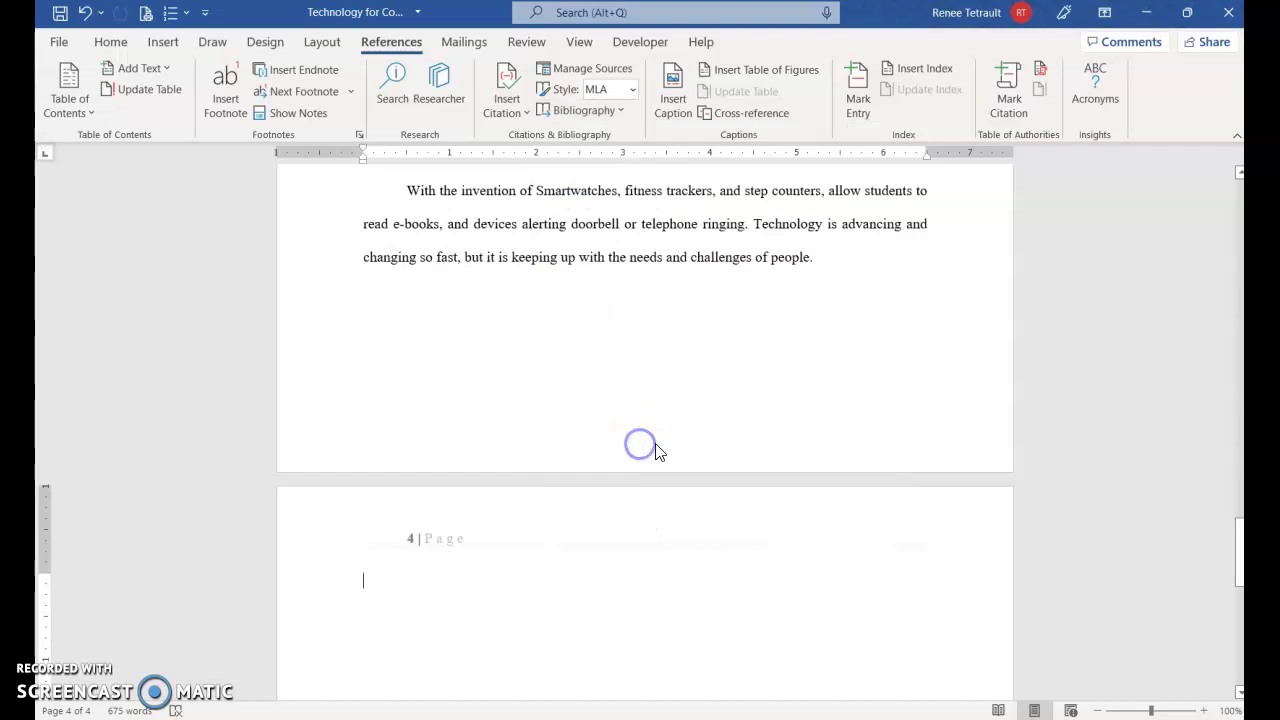
scroll(650, 462, up, 5)
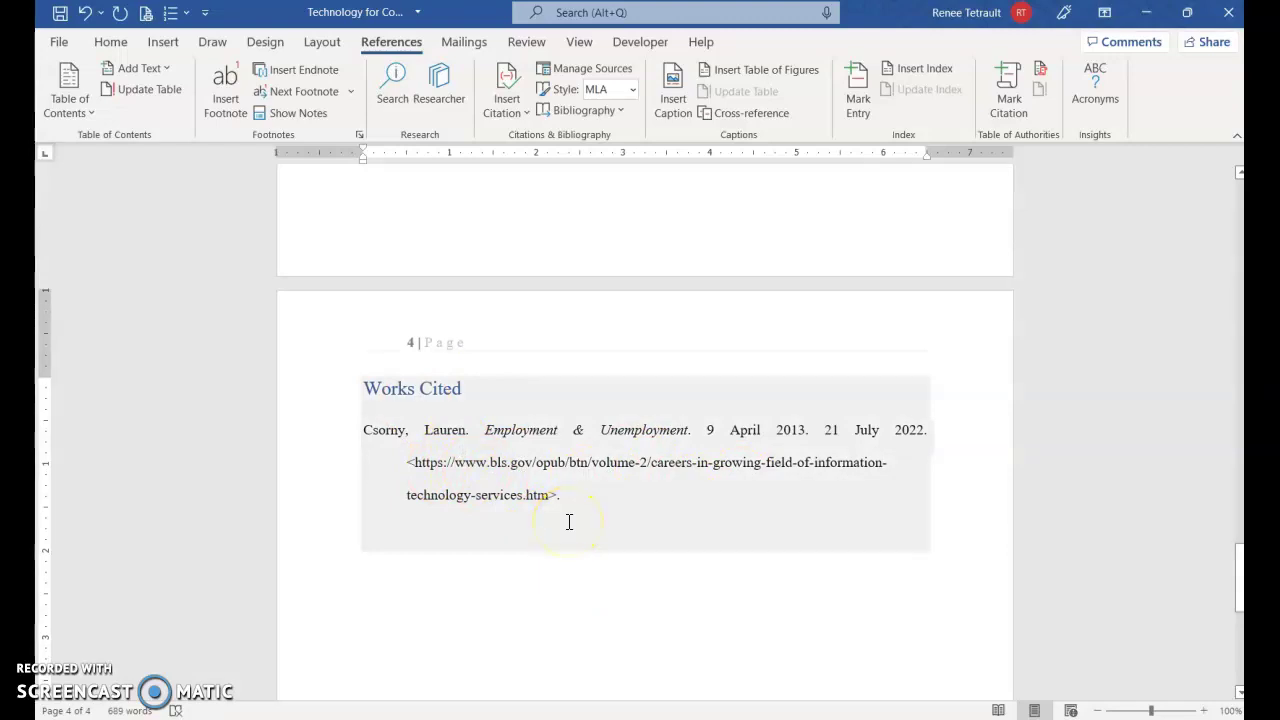
click(545, 575)
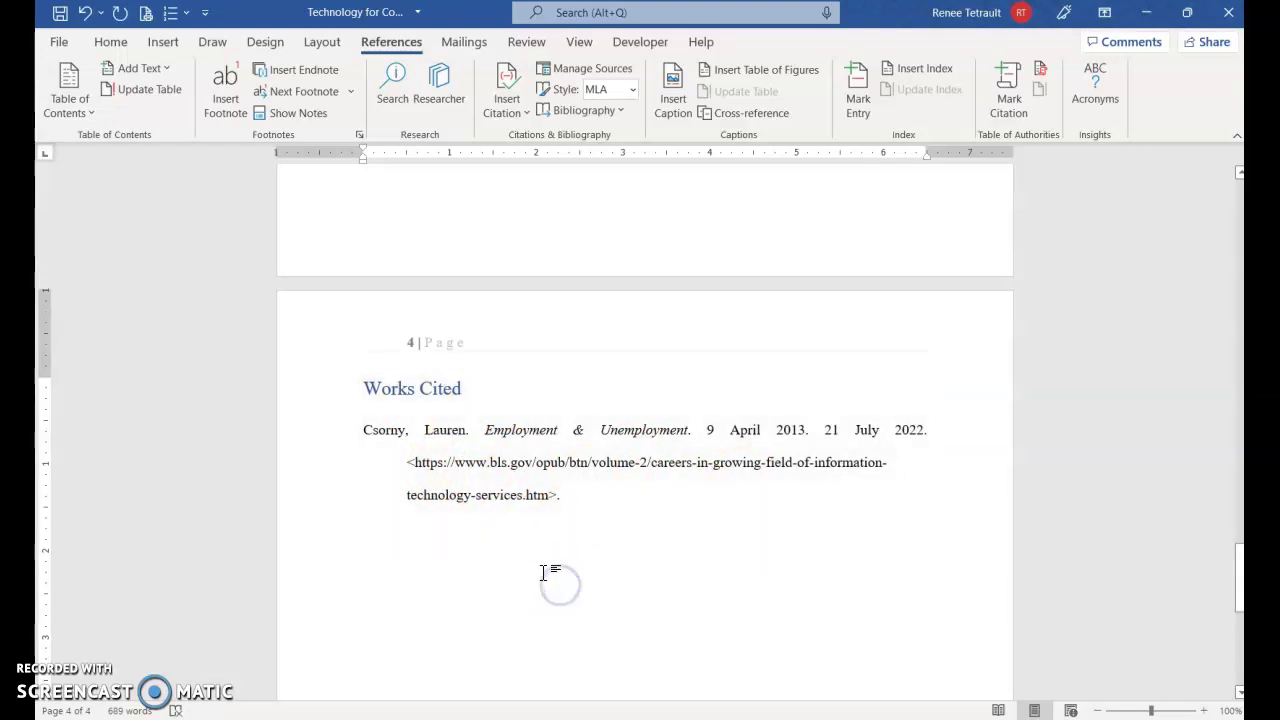
- Review the layout of all pages at 30% zoom, and return to 100% at the beginning of the document
click(572, 42)
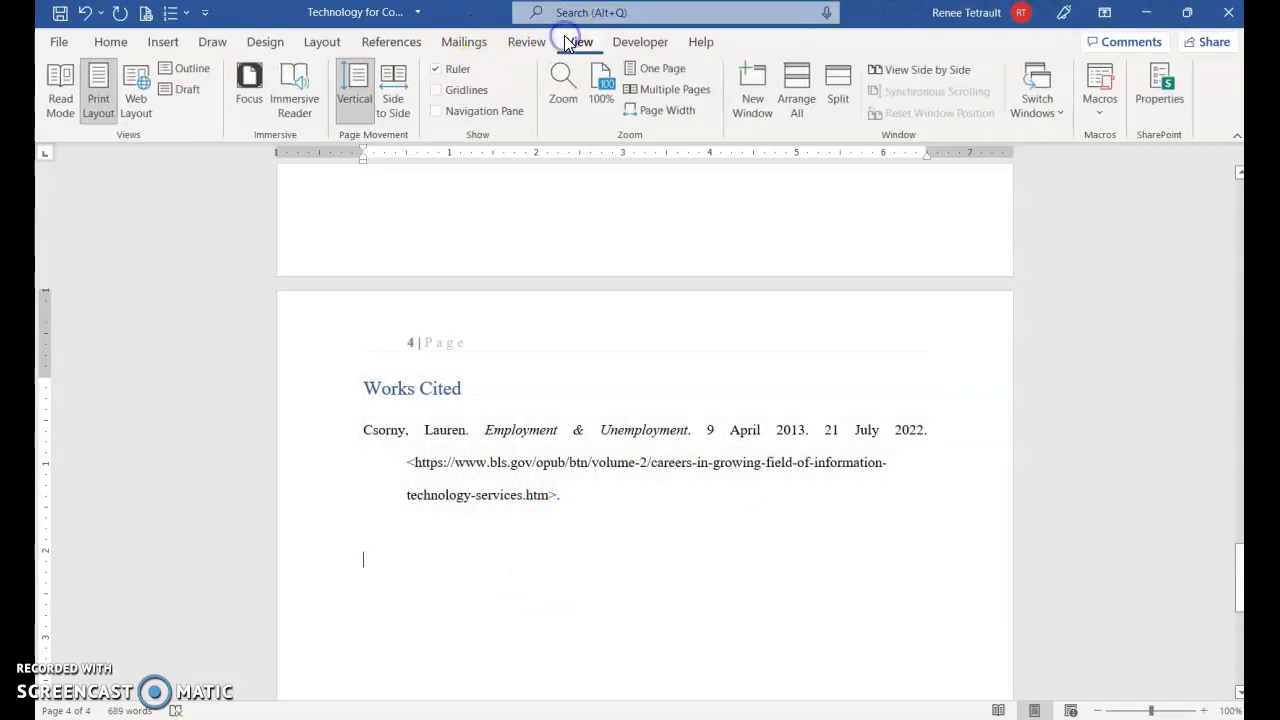
click(632, 89)
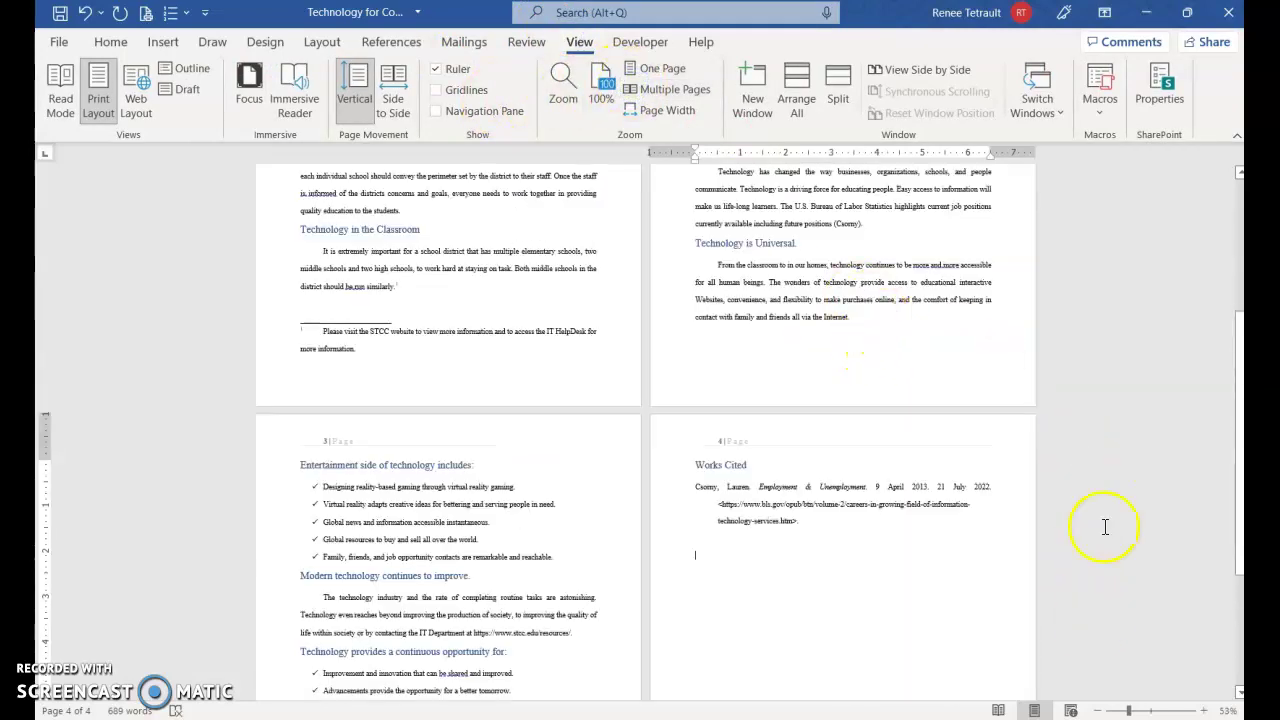
click(1099, 711)
click(1099, 711)
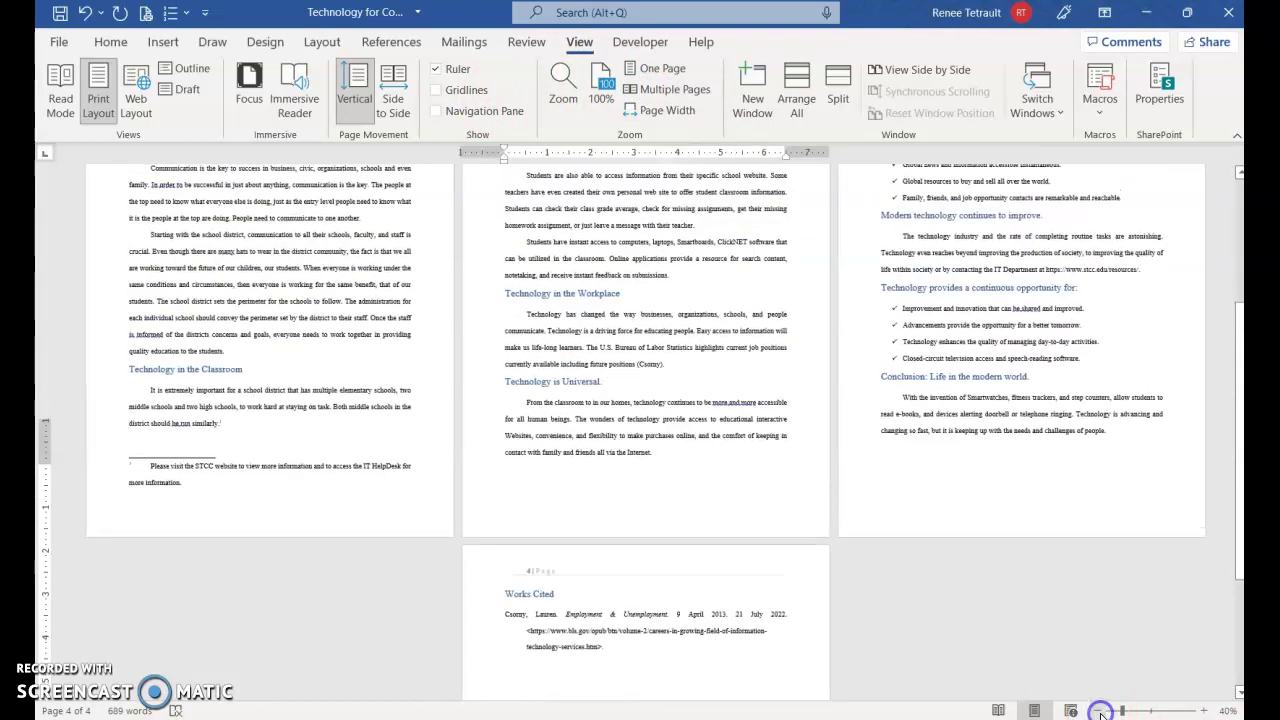
click(1099, 711)
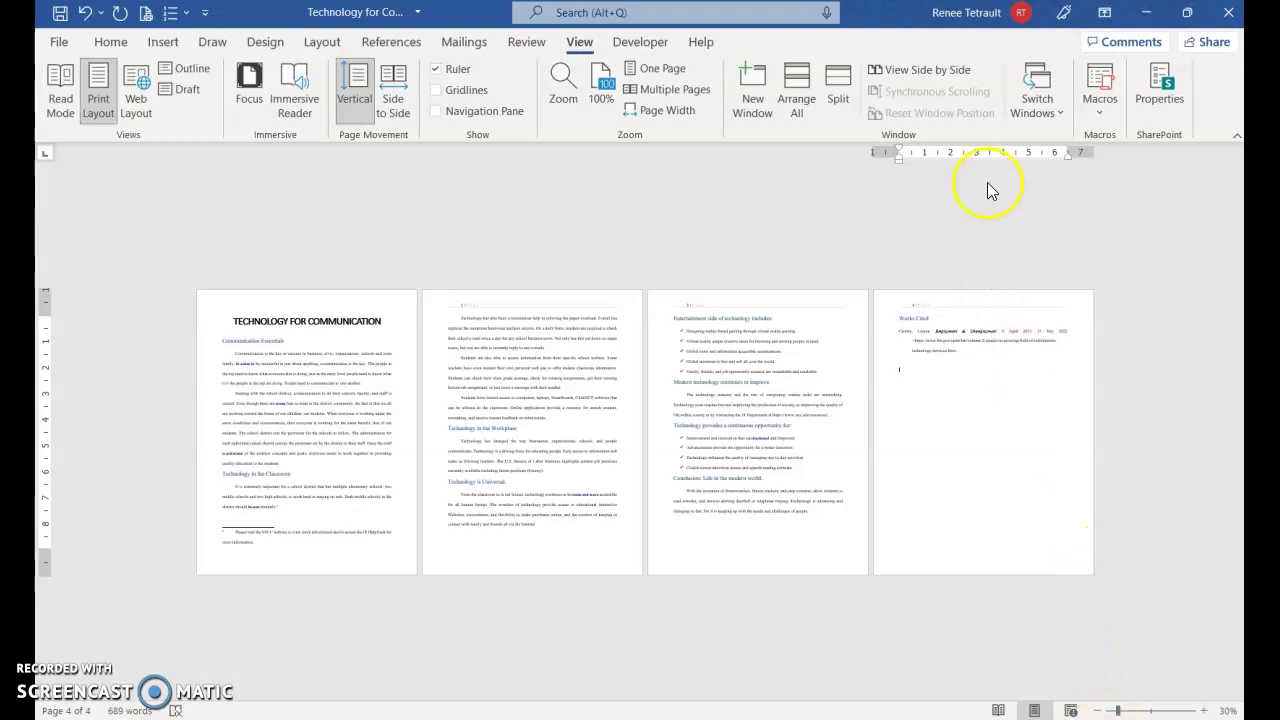
click(596, 100)
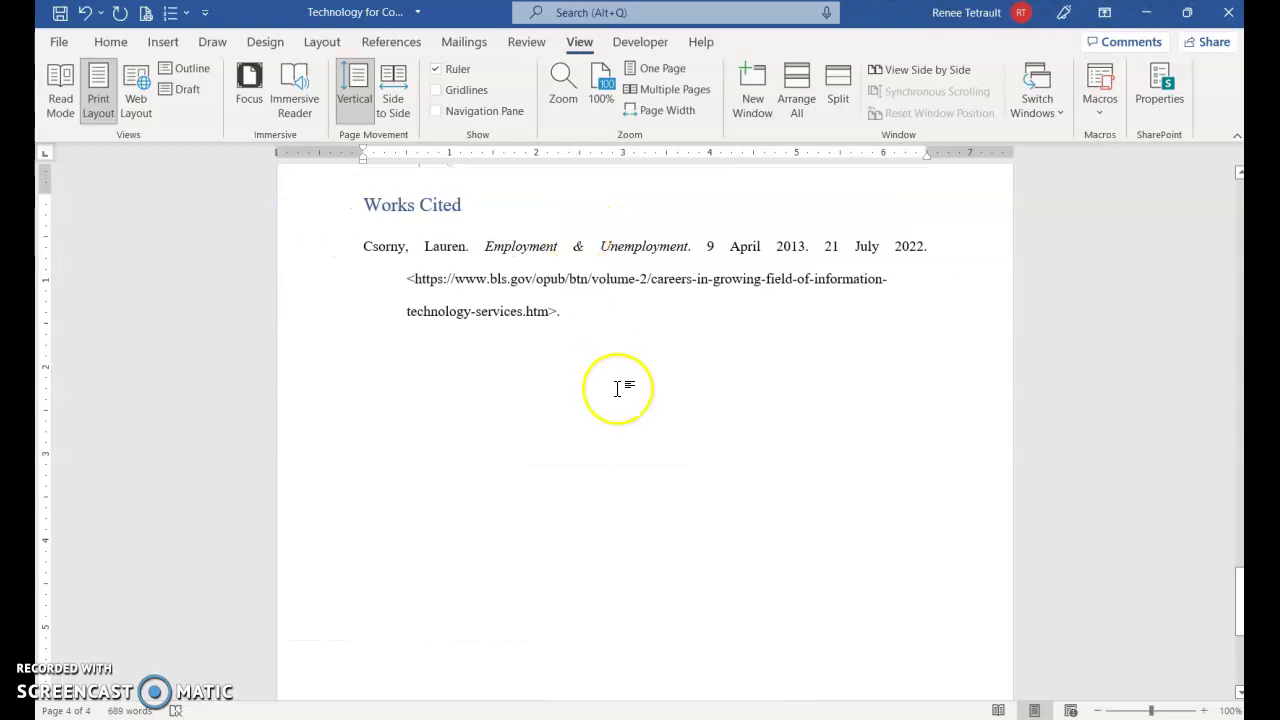
key(ctrl+Home)
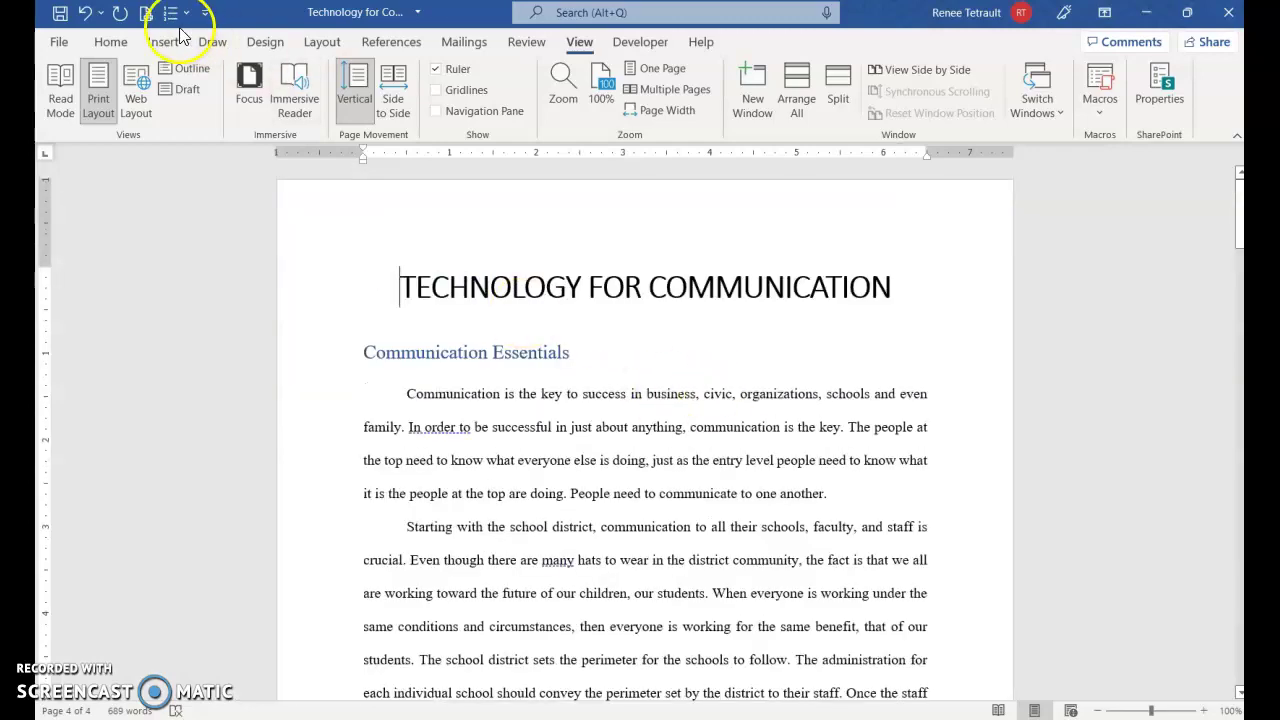
- Examine the document's file information with all properties shown, including the related dates and people
click(57, 43)
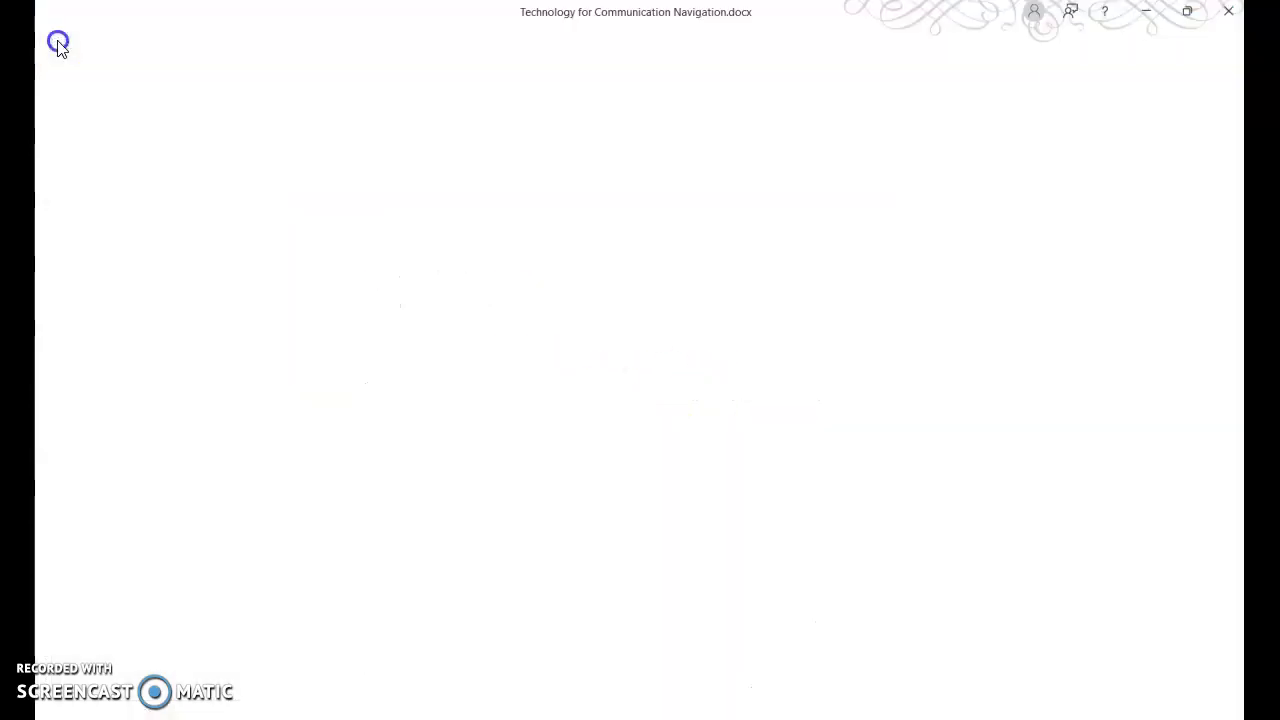
click(87, 210)
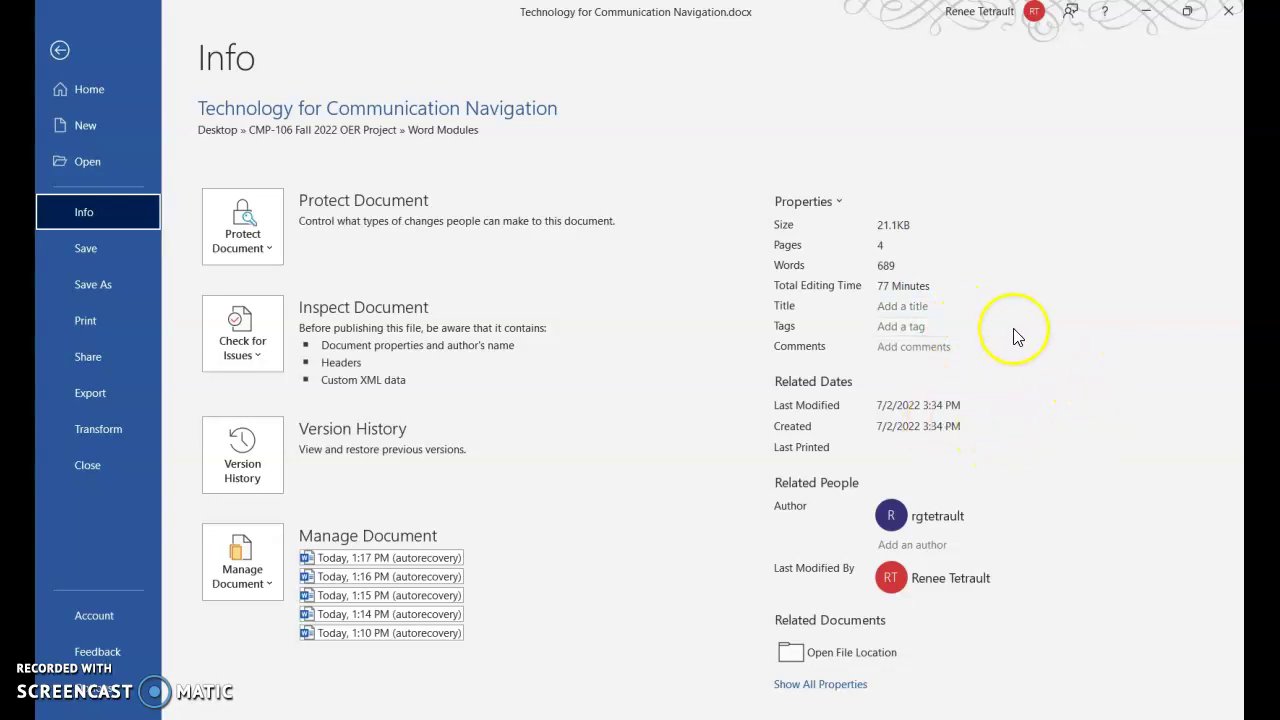
click(968, 550)
click(1010, 584)
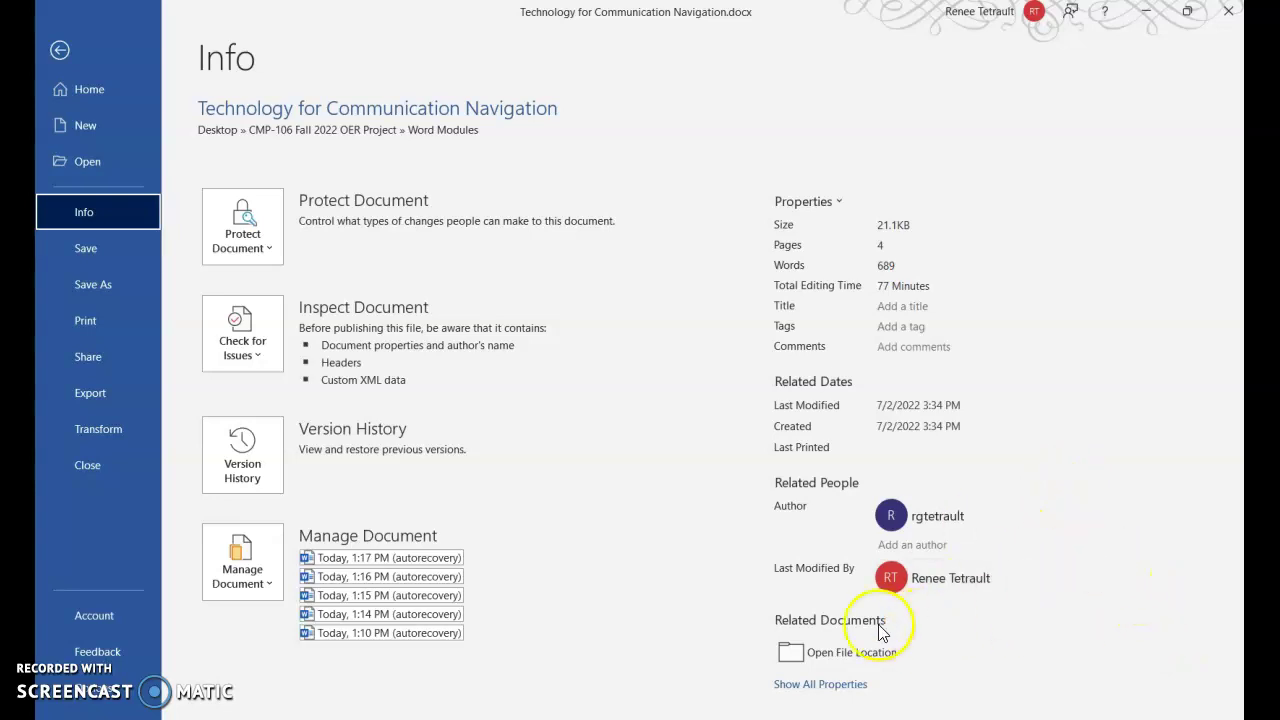
click(831, 690)
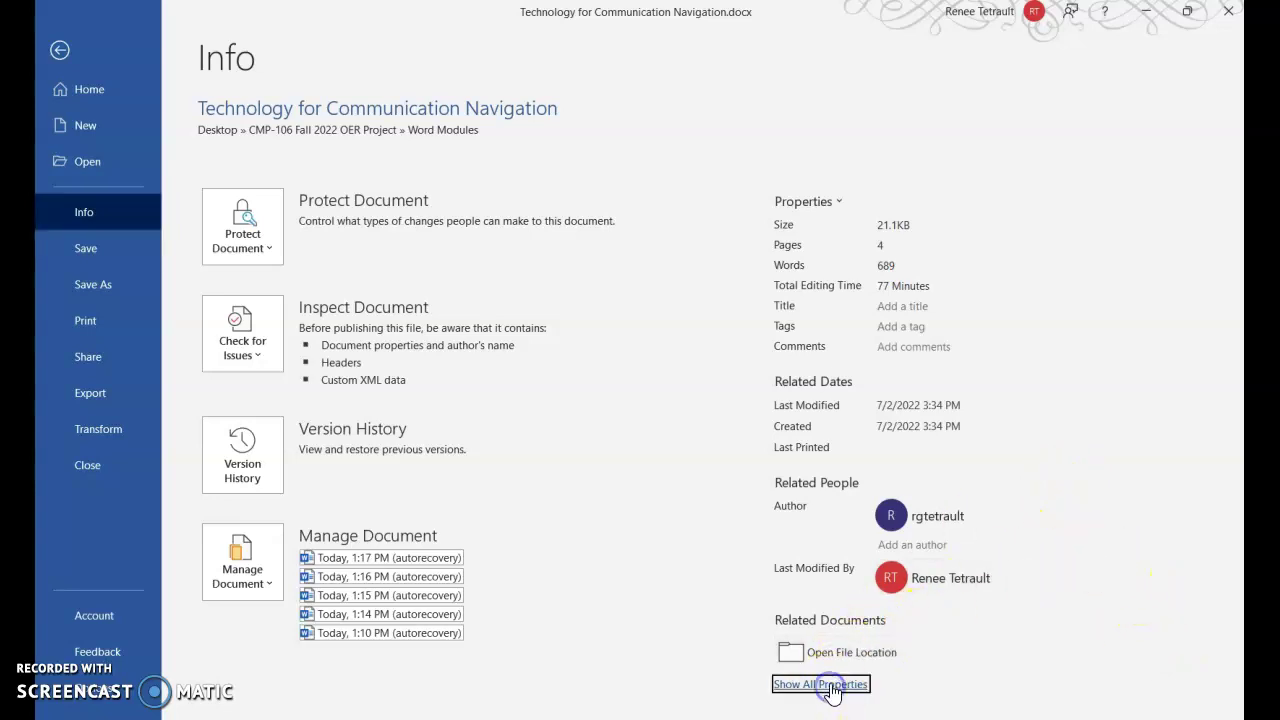
scroll(1050, 489, down, 3)
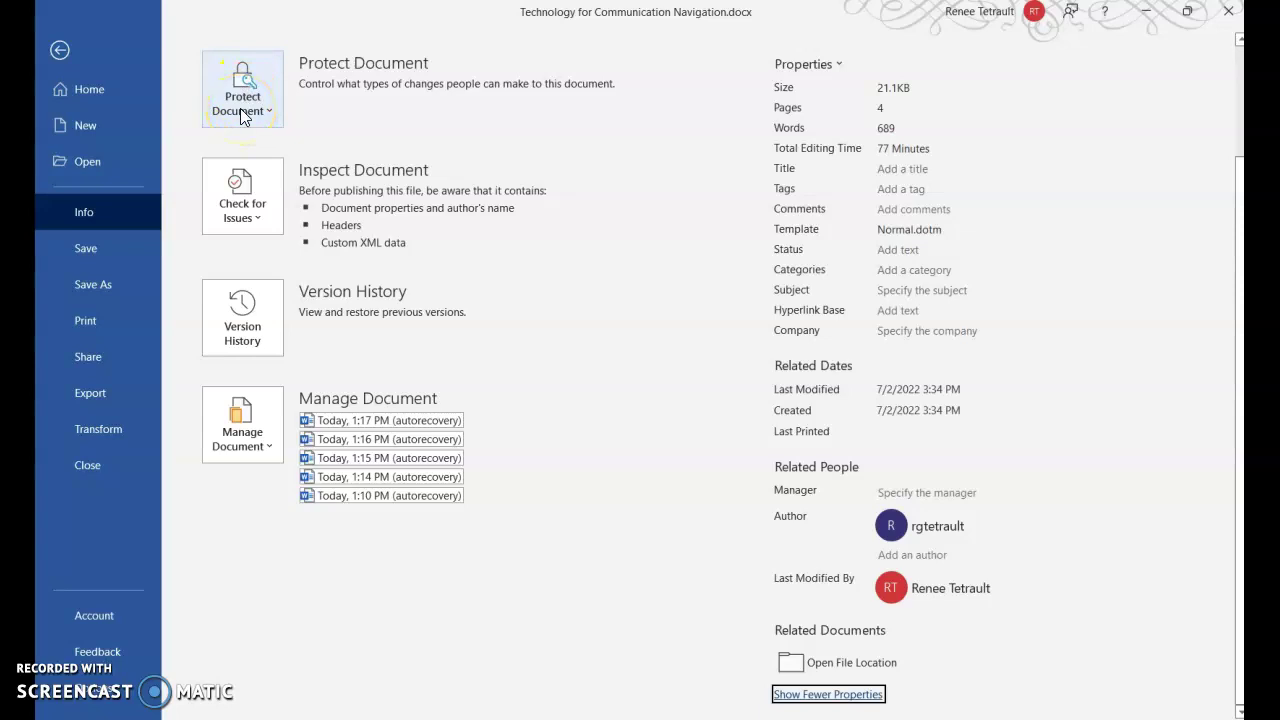
- Save the document and inspect it for hidden properties and personal information with the default content checks, leaving Ink excluded
click(255, 208)
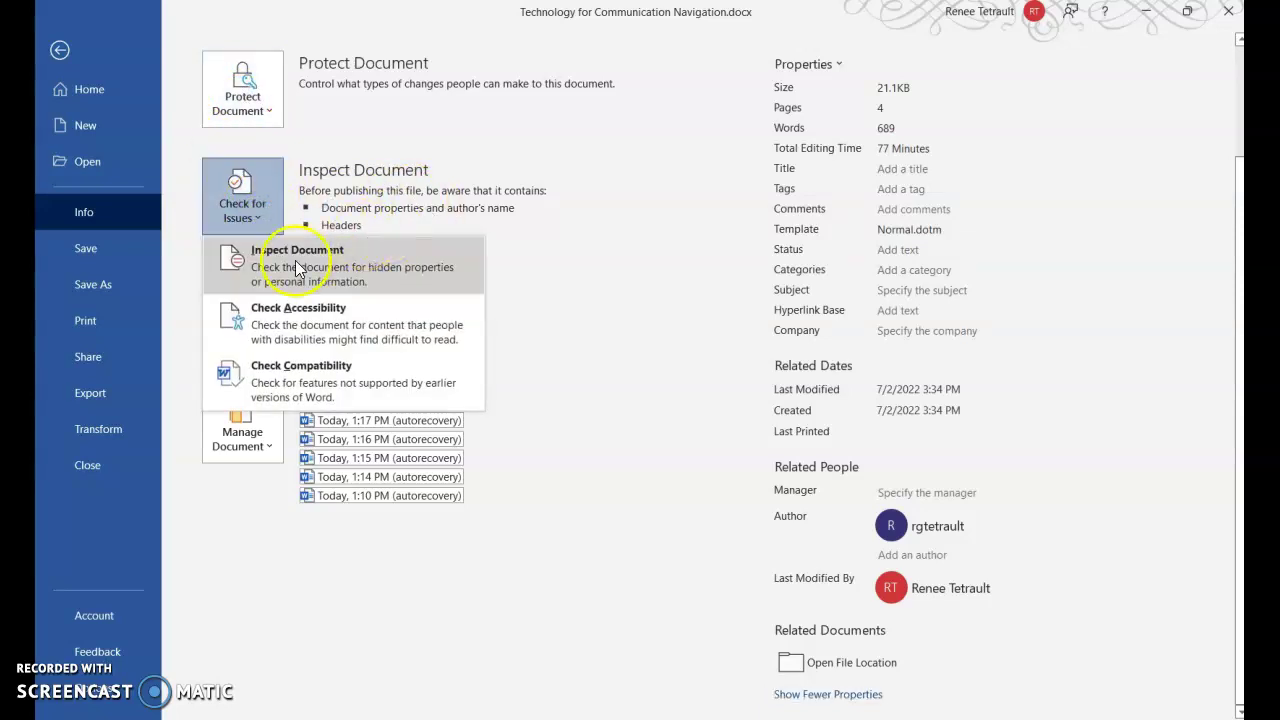
click(302, 258)
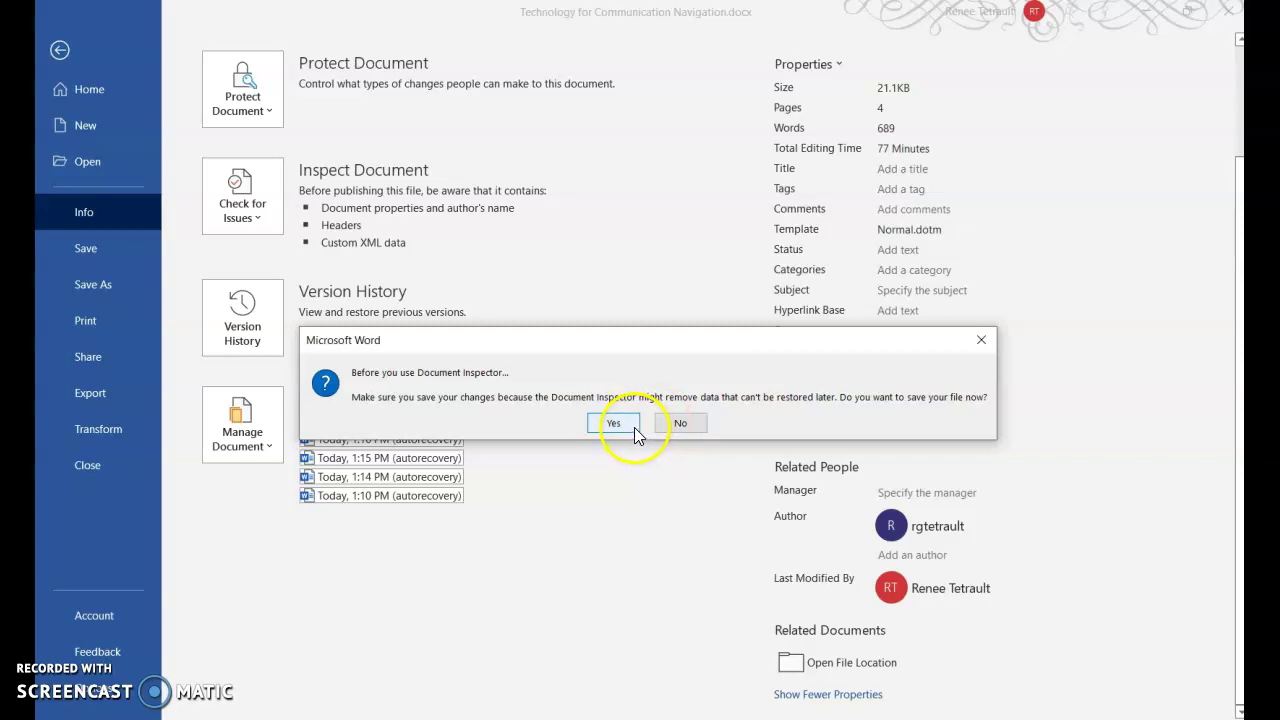
click(614, 423)
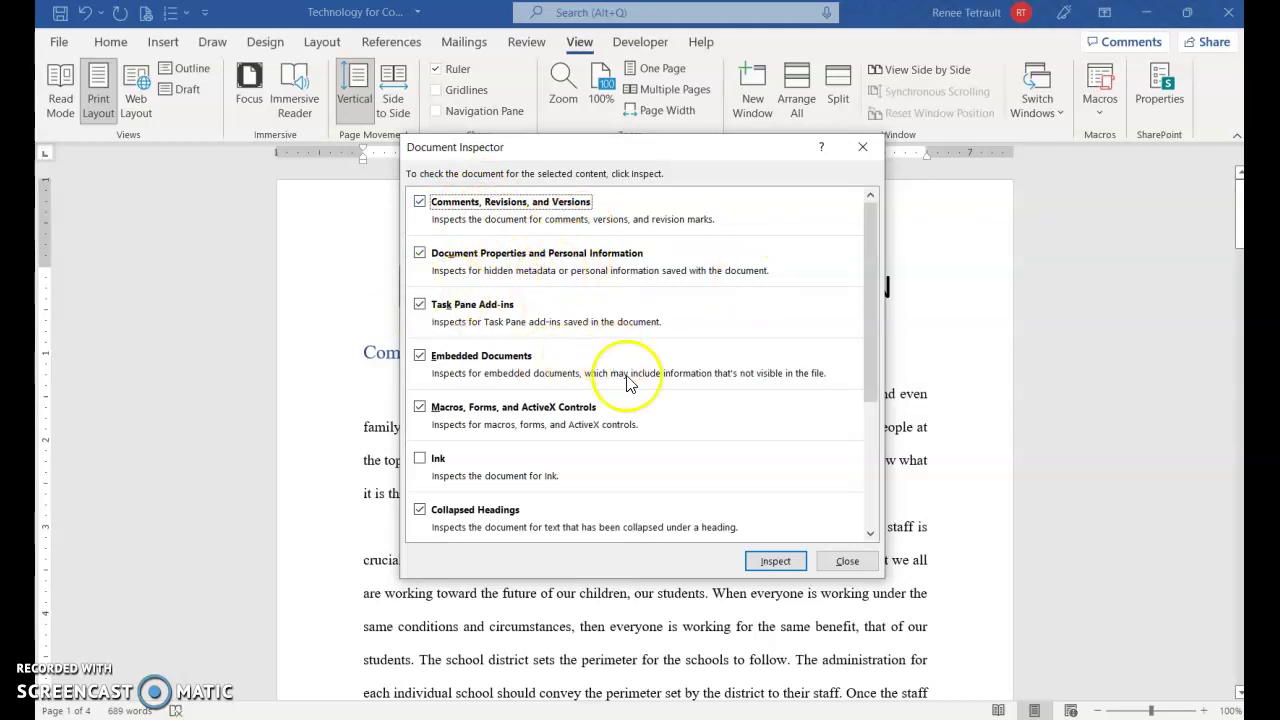
click(763, 564)
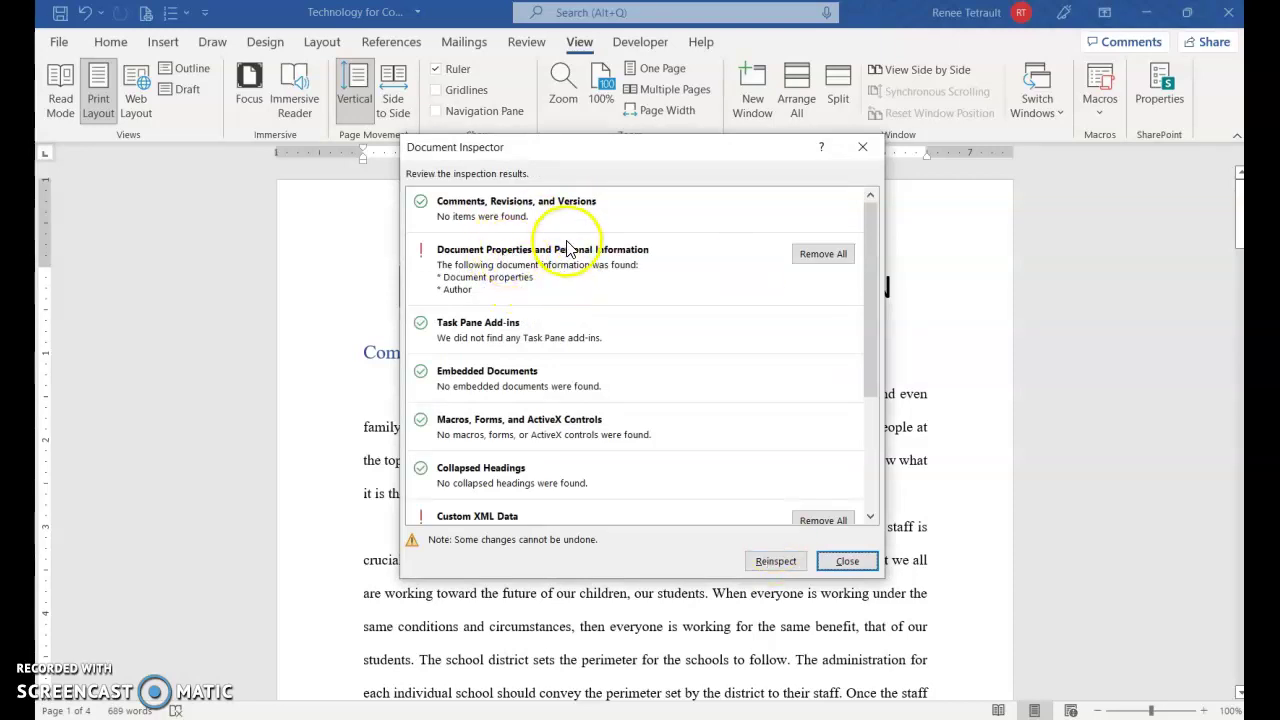
- Remove all document properties, personal information and custom XML data, and reinspect the document before closing the Document Inspector
click(822, 256)
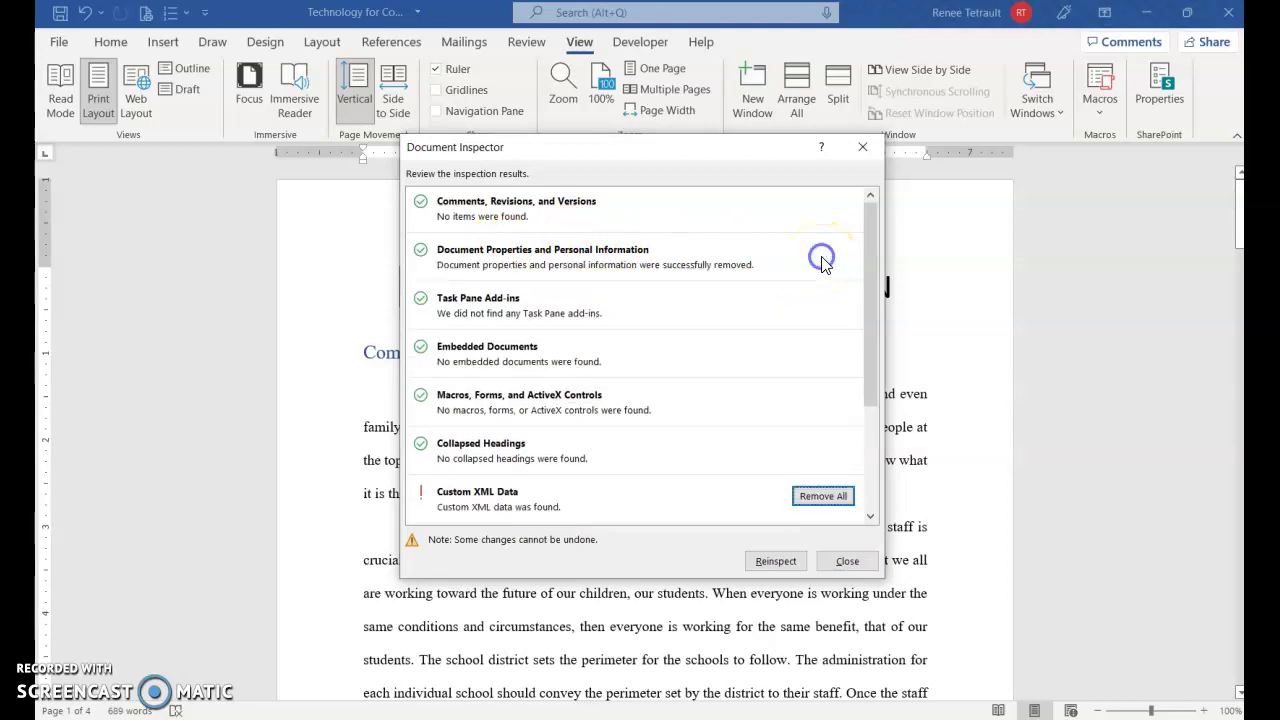
click(818, 498)
click(776, 563)
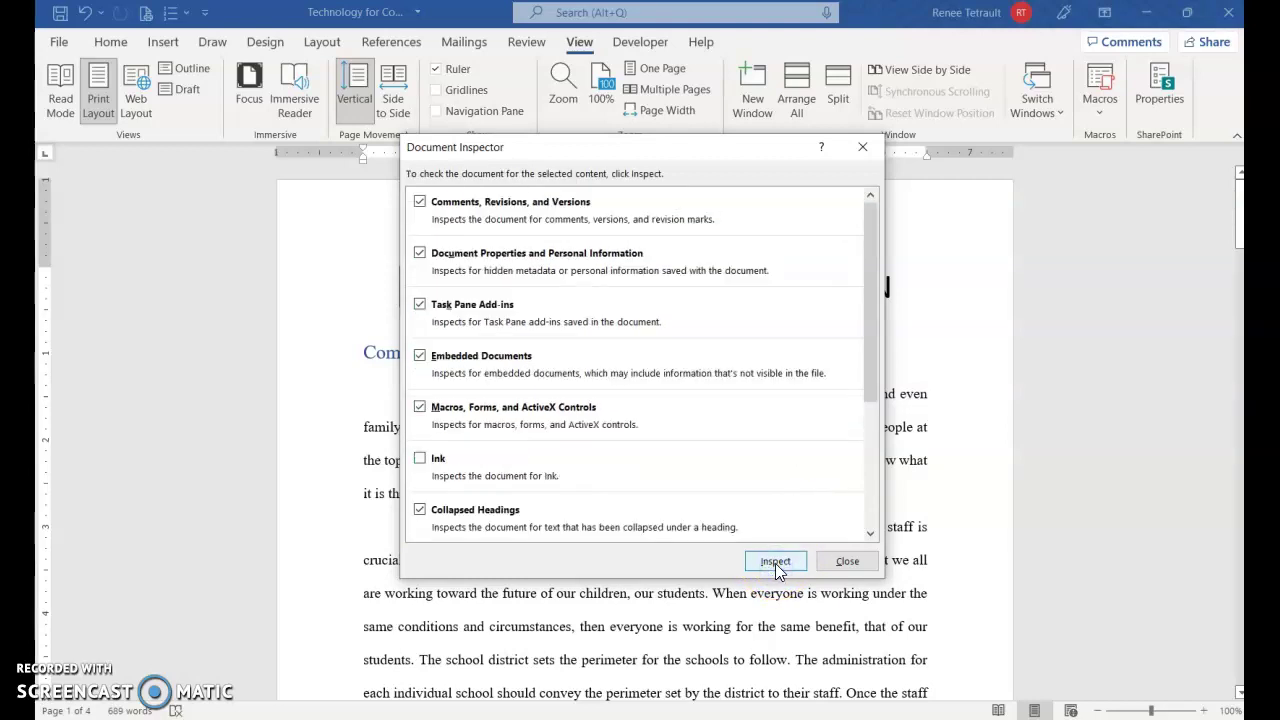
click(775, 562)
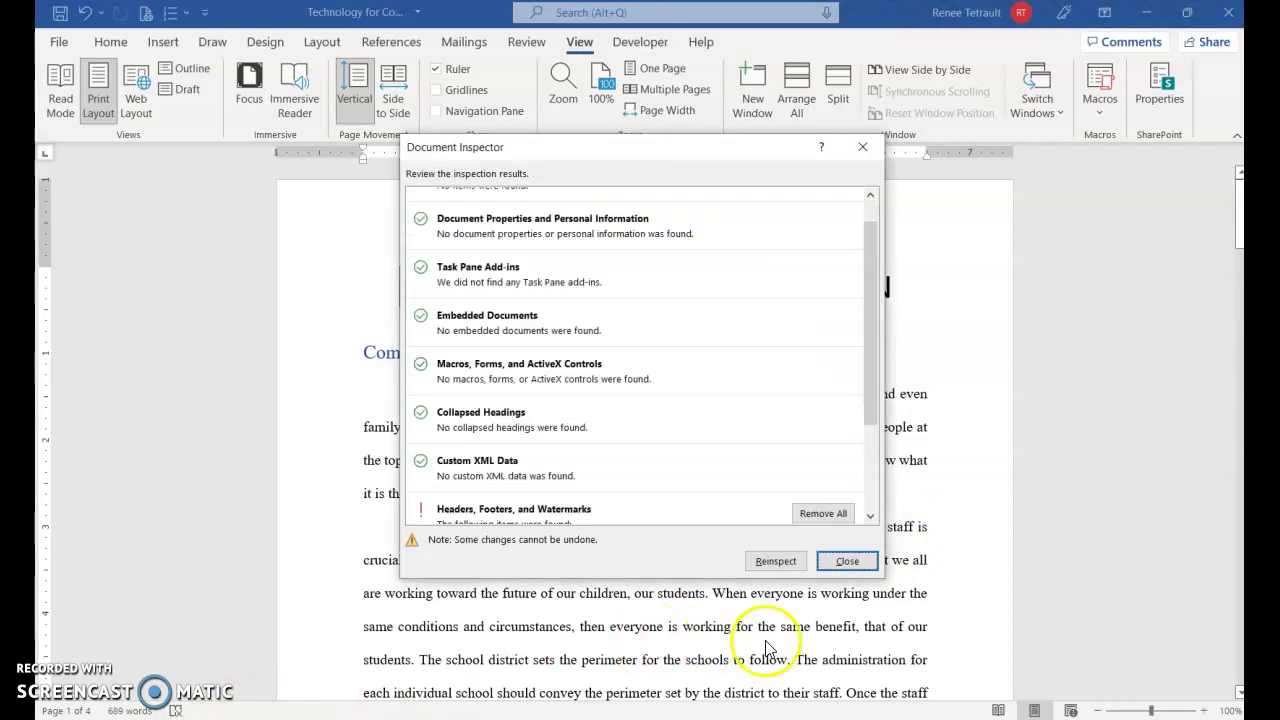
click(847, 562)
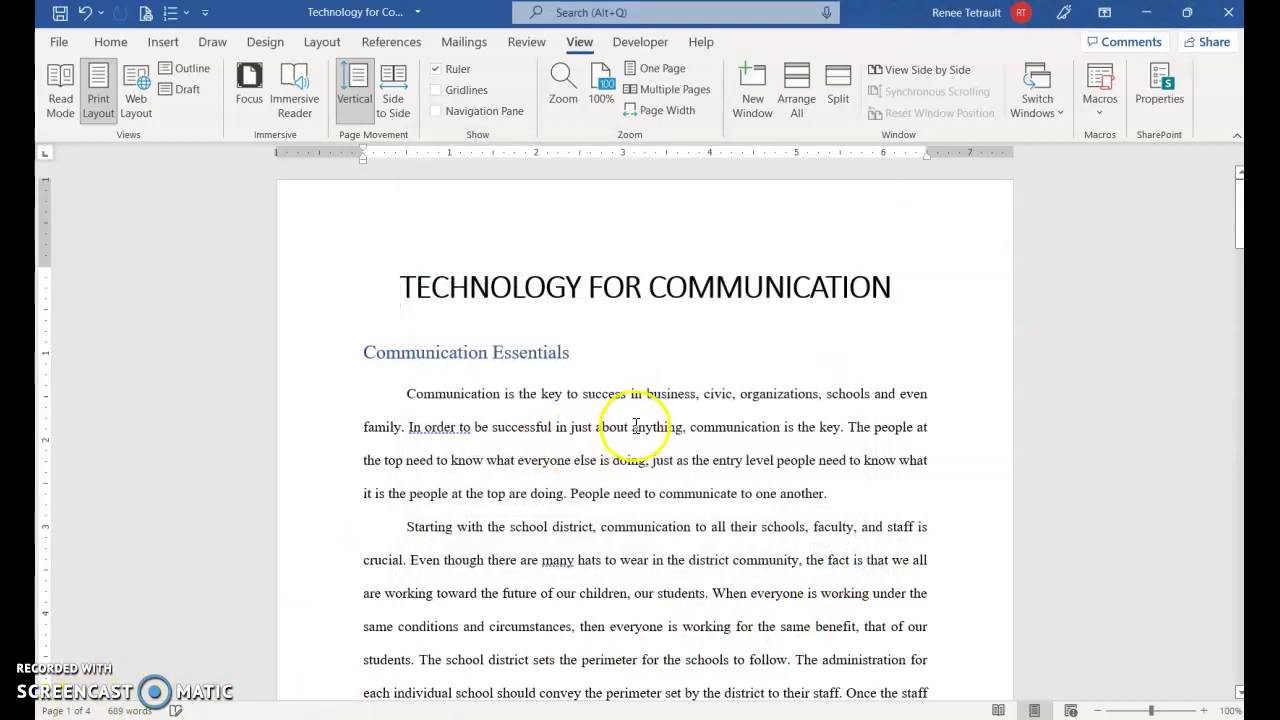
- Check the full list of document properties after the inspection, including author and dates, and return to the document
click(57, 43)
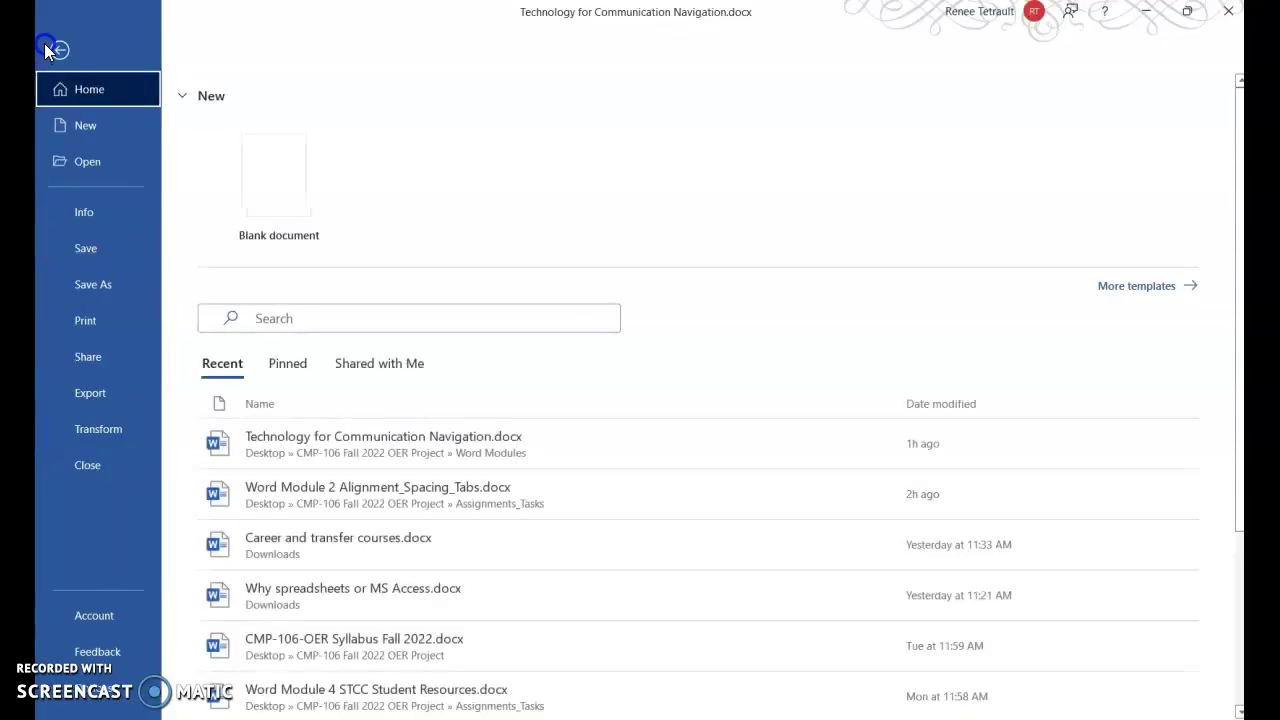
click(80, 213)
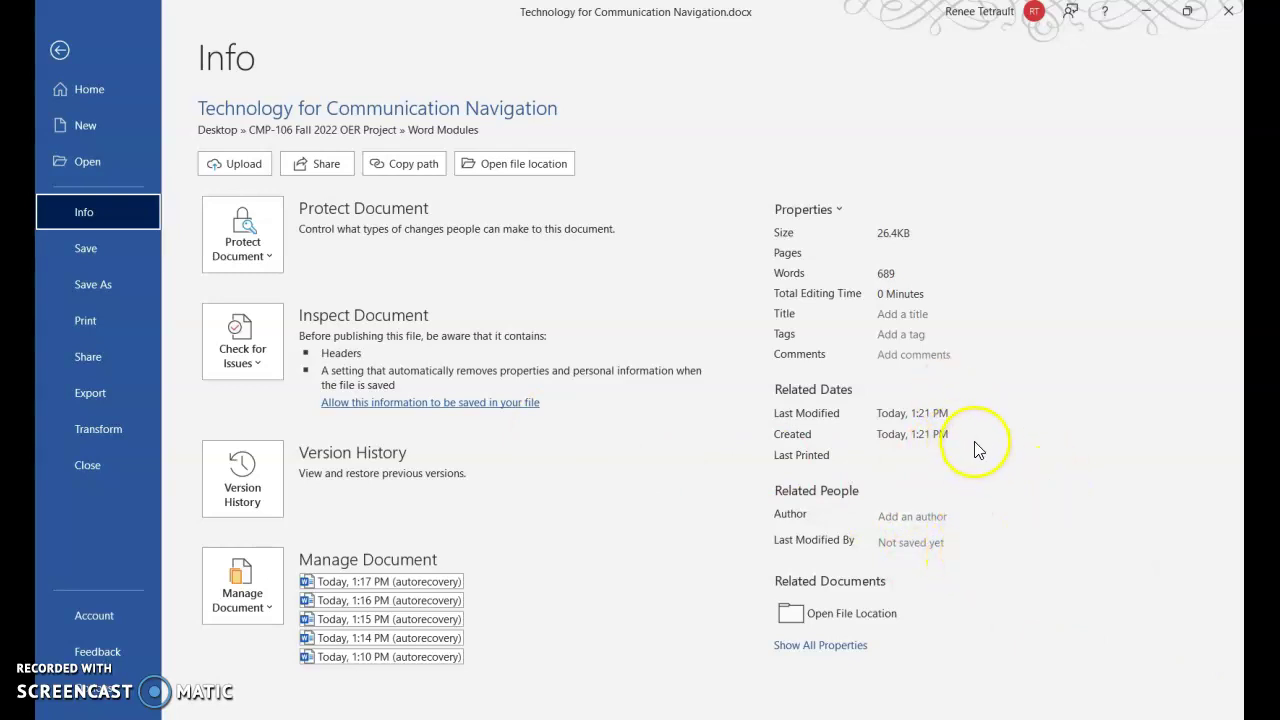
click(851, 645)
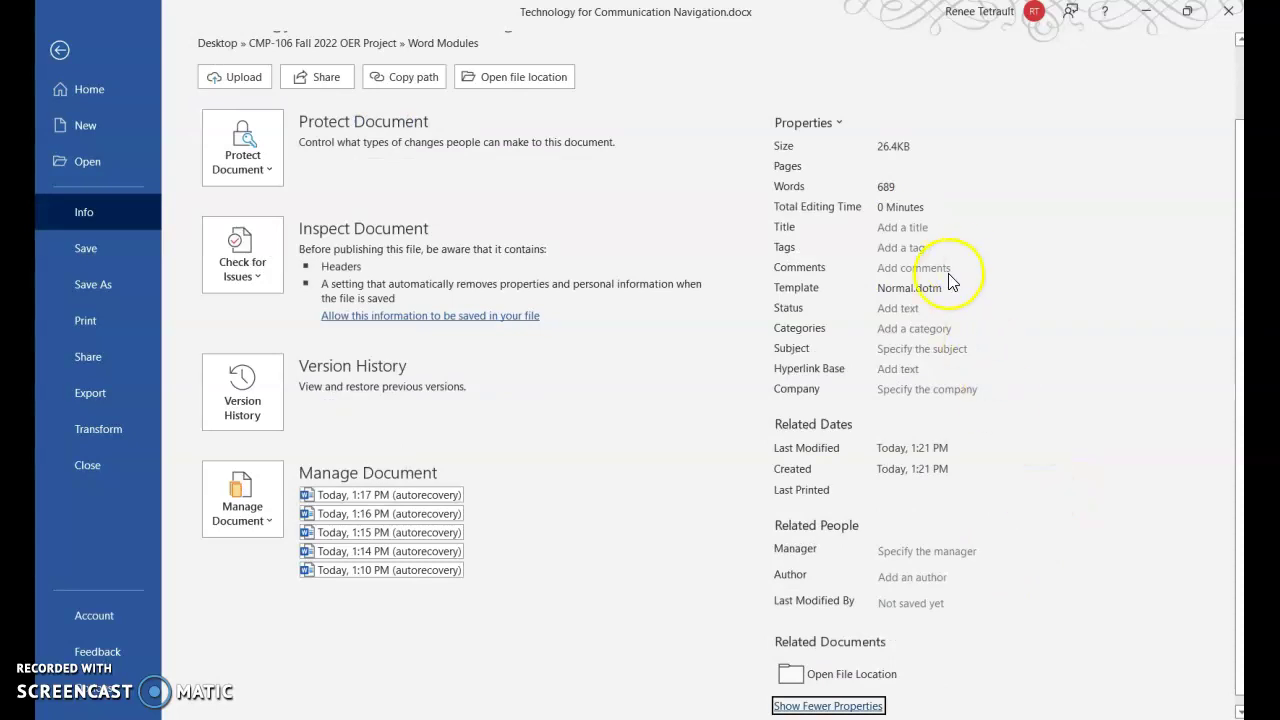
click(57, 51)
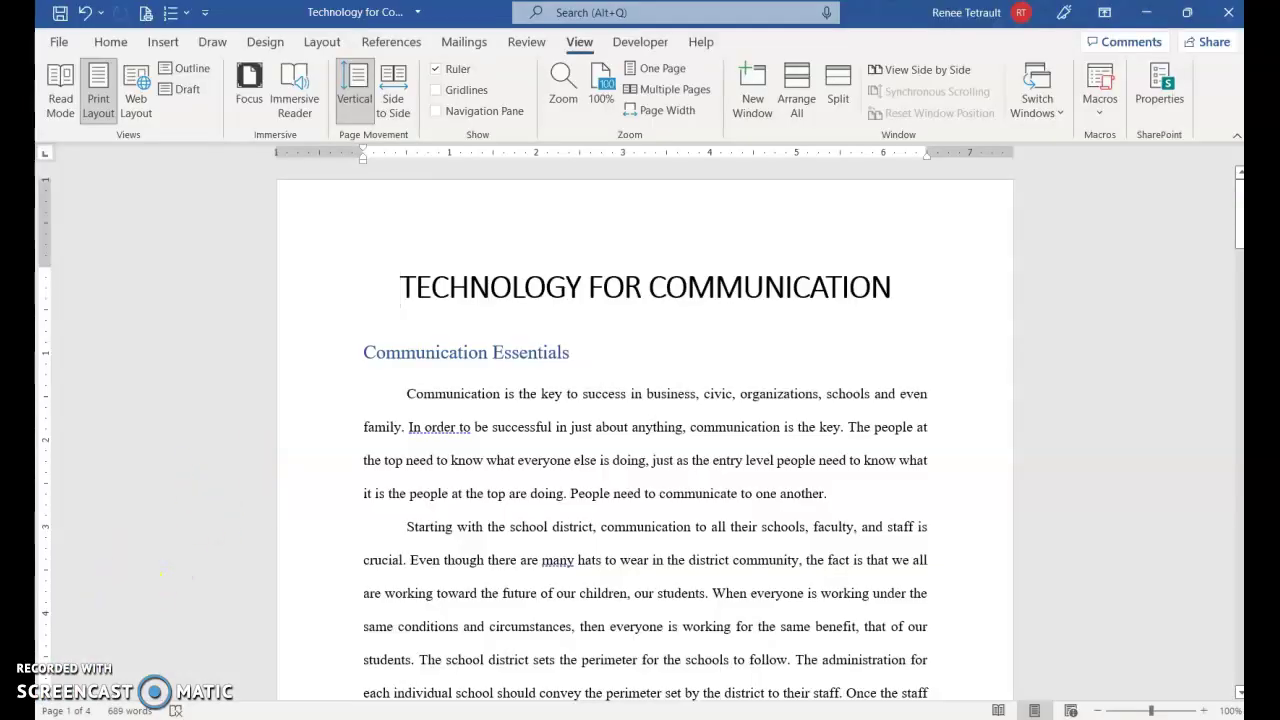